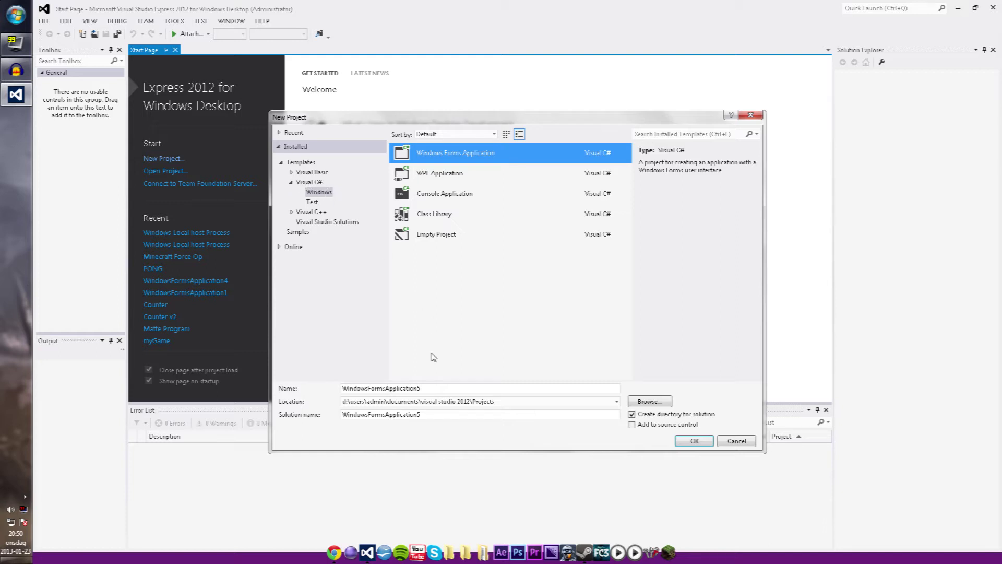
Step: Replace the default name with 'Variables' for the project and solution, then create the project
double_click(402, 389)
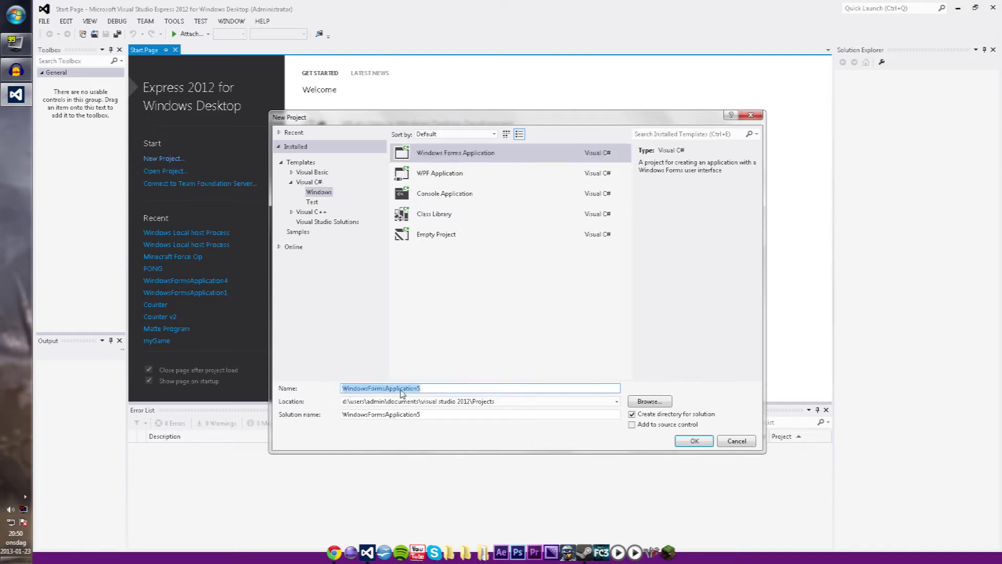
left_click(24, 510)
left_click(574, 210)
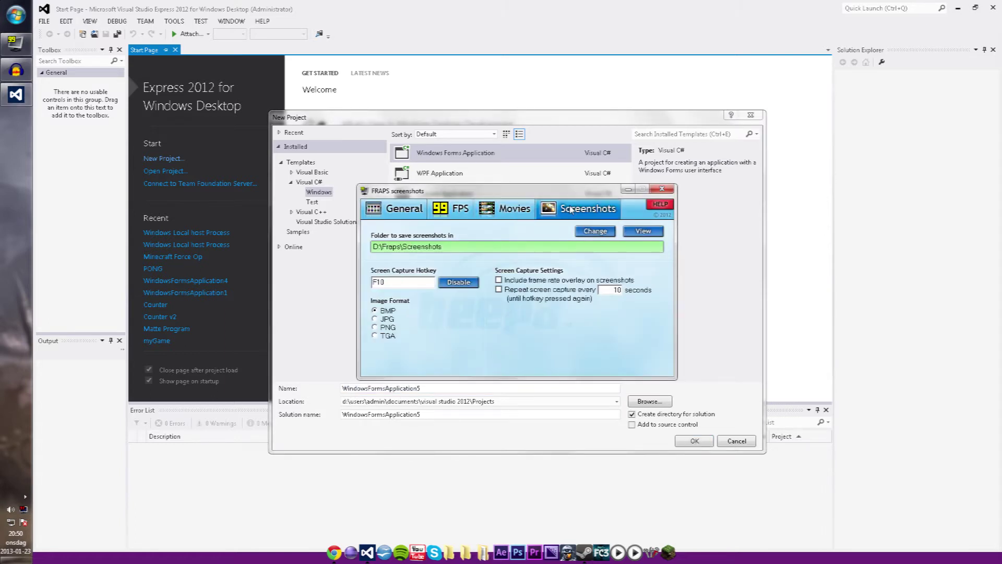
left_click(485, 210)
left_click(451, 210)
left_click(500, 213)
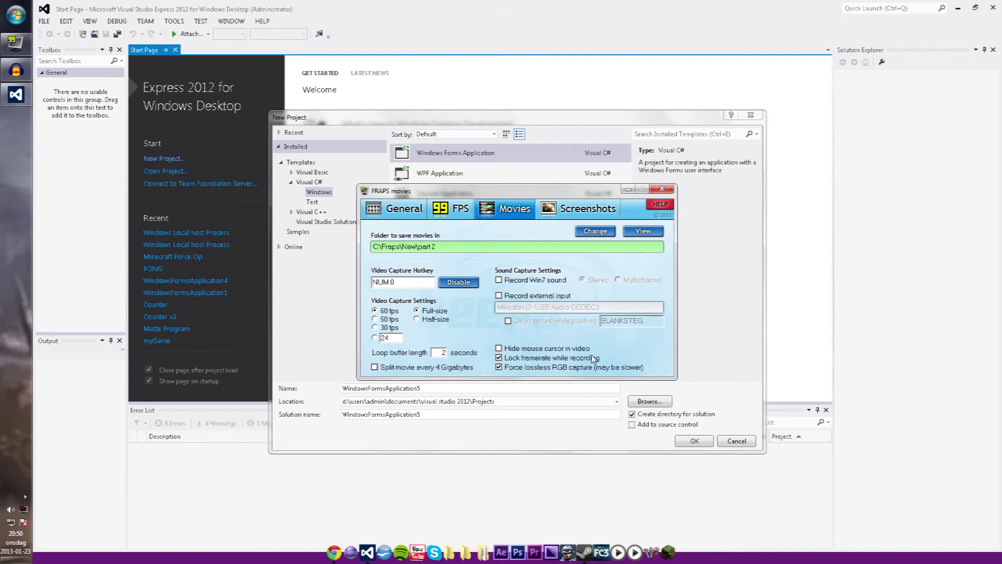
left_click(626, 189)
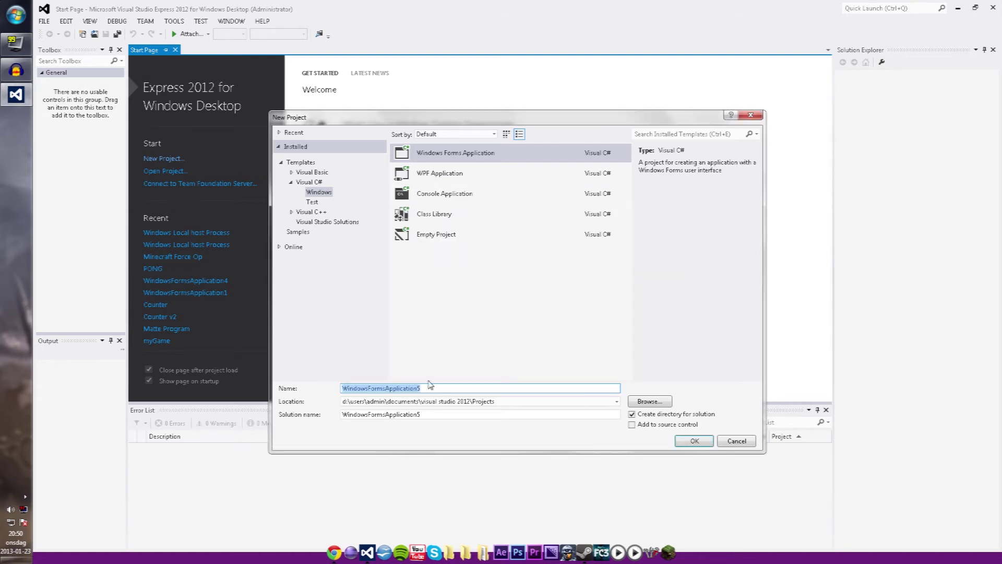
key("End")
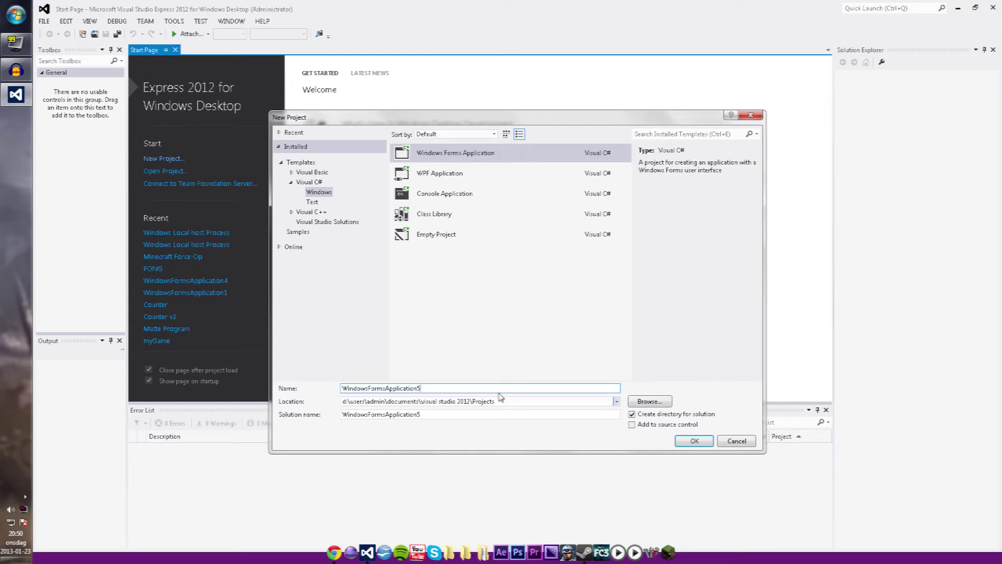
key("shift+Home")
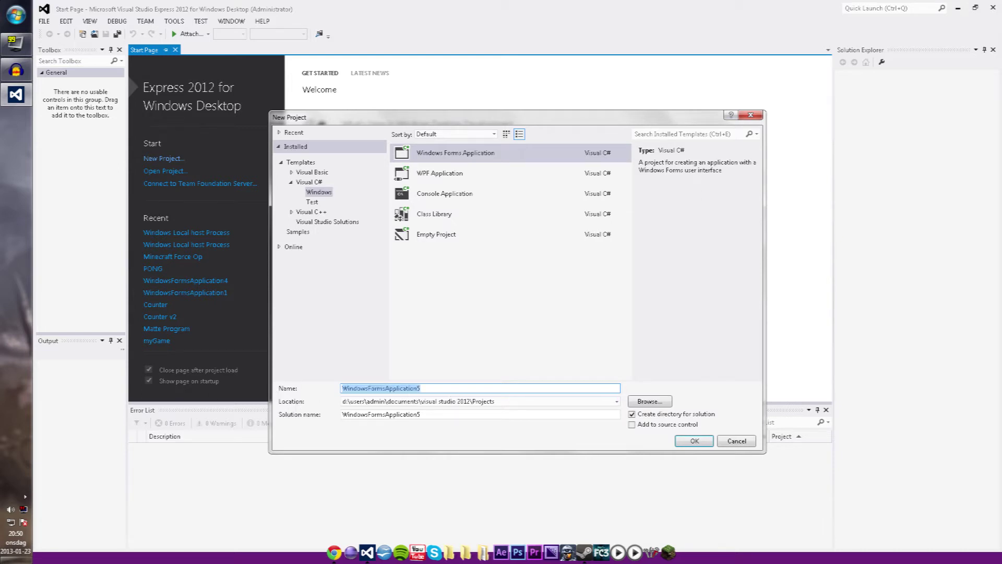
type("Pong")
key("BackSpace")
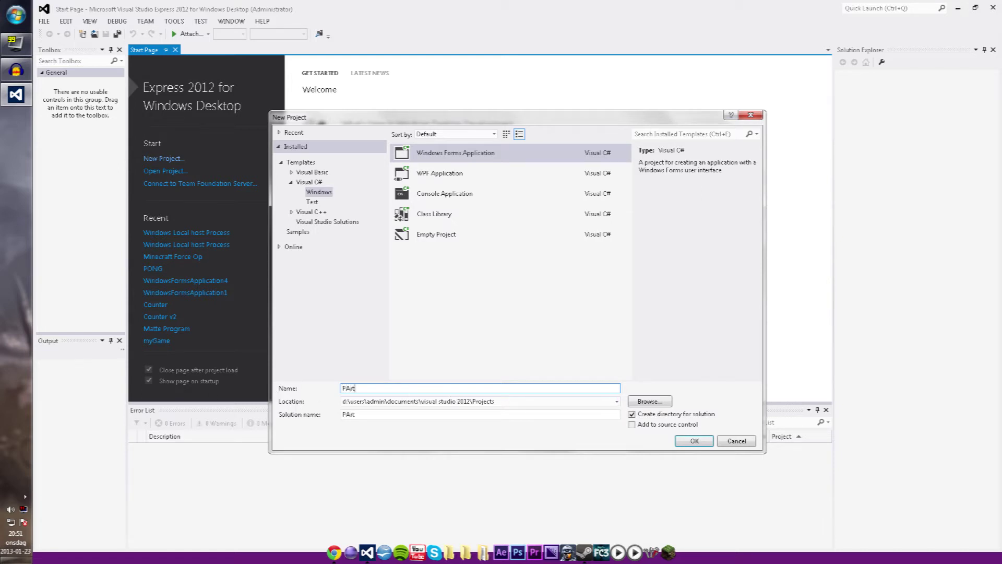
key("BackSpace")
key("BackSpace")
key("BackSpace")
type("Varia")
type("bles")
left_click(689, 442)
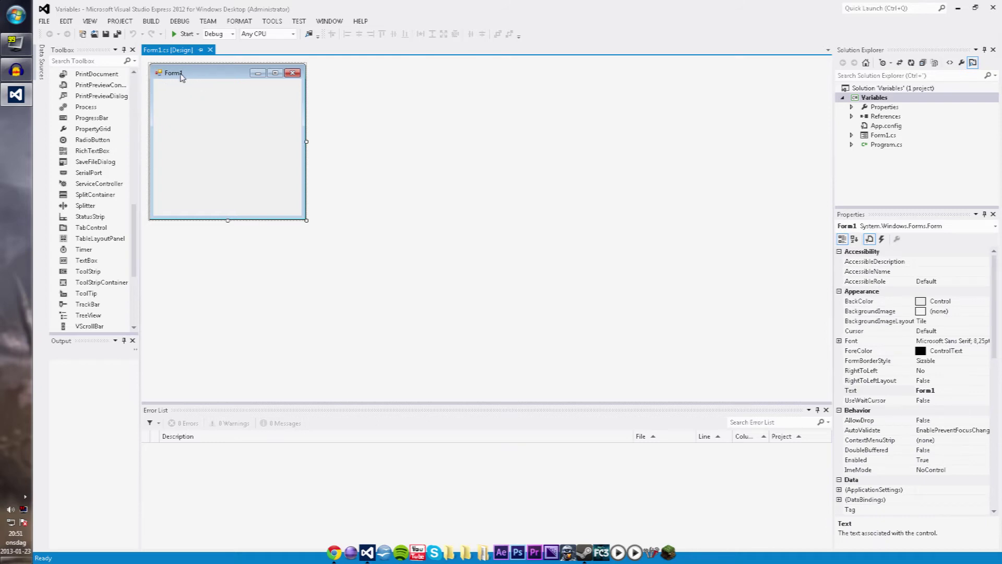
Step: Double-click Form1 in the designer to generate an empty Form1_Load handler in Form1.cs
double_click(223, 72)
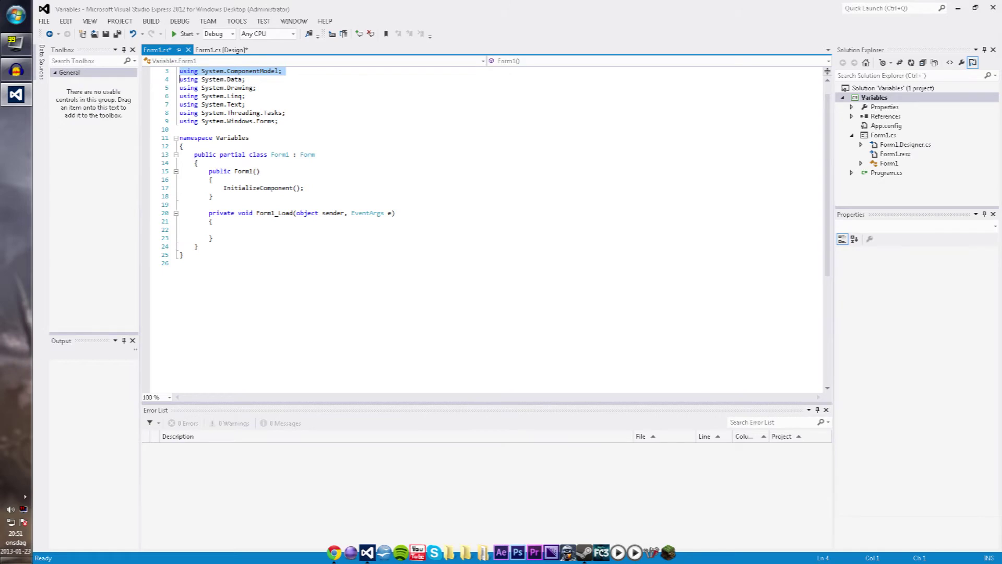
left_click(234, 196)
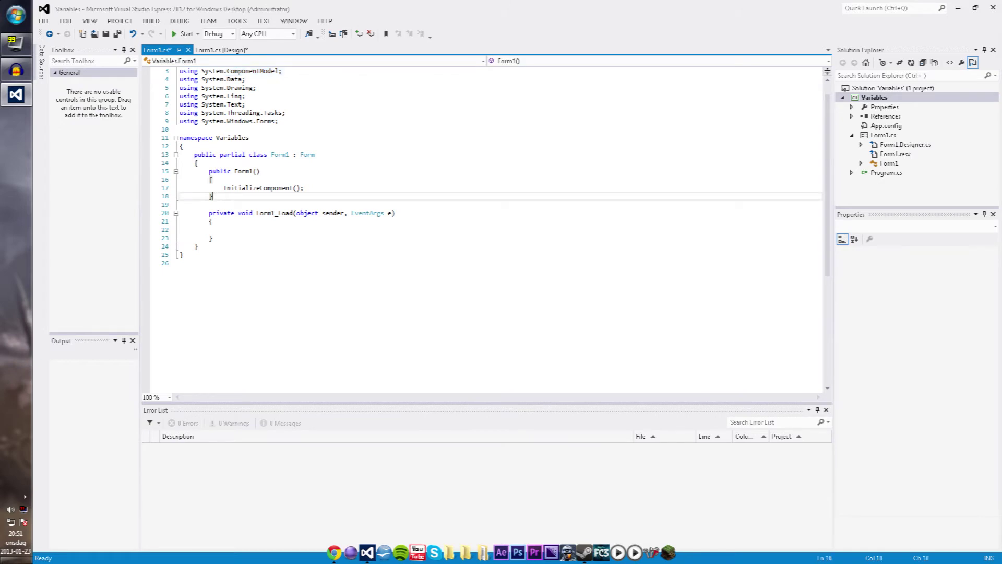
Step: Insert two blank lines after the opening brace of Form1_Load
key("Down")
key("Down")
key("Down")
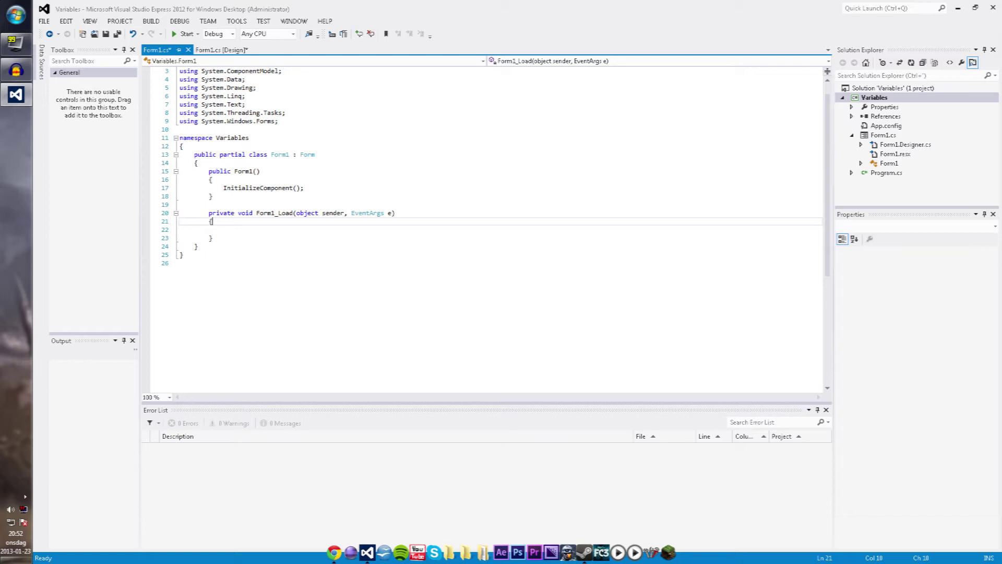
key("Return")
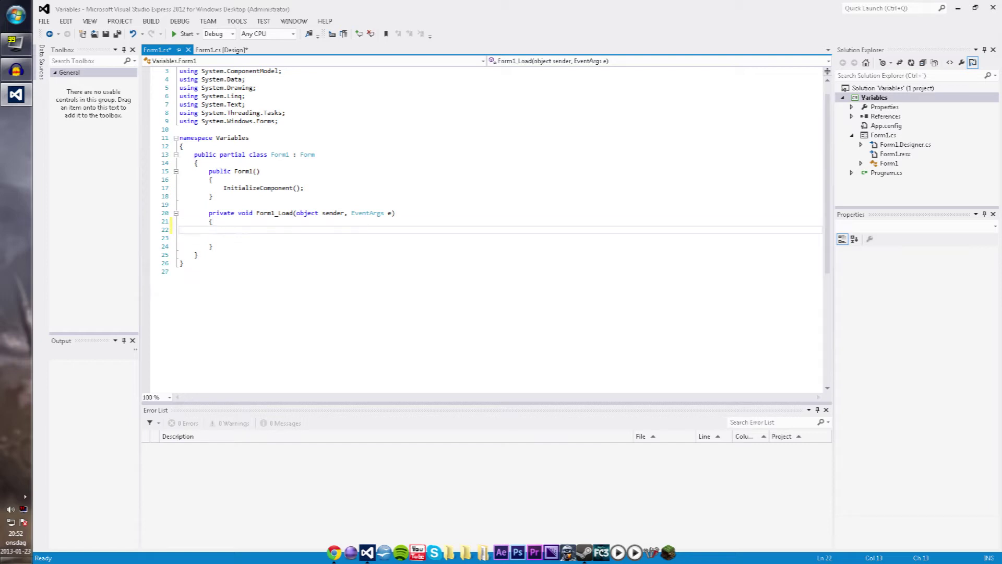
key("Return")
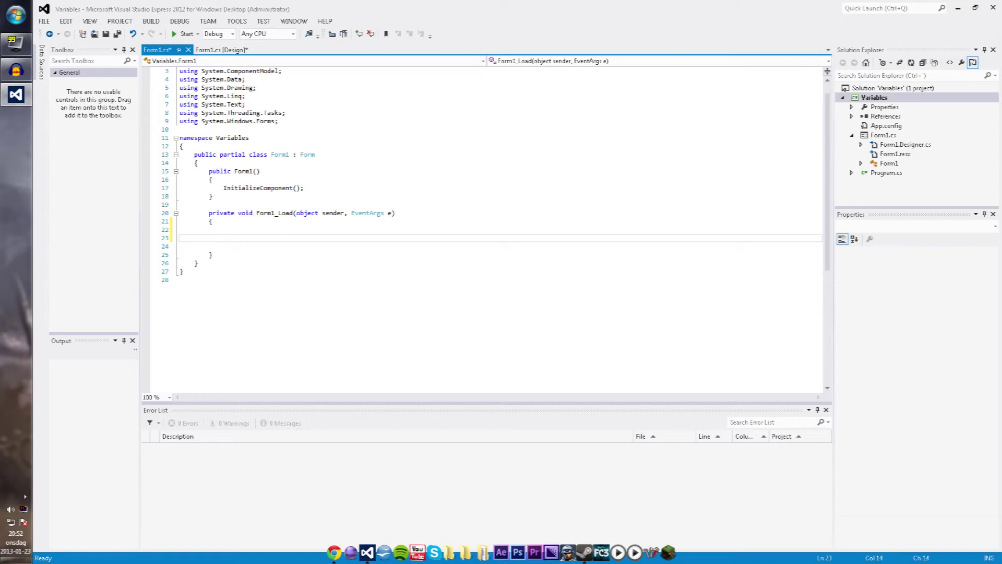
type("string")
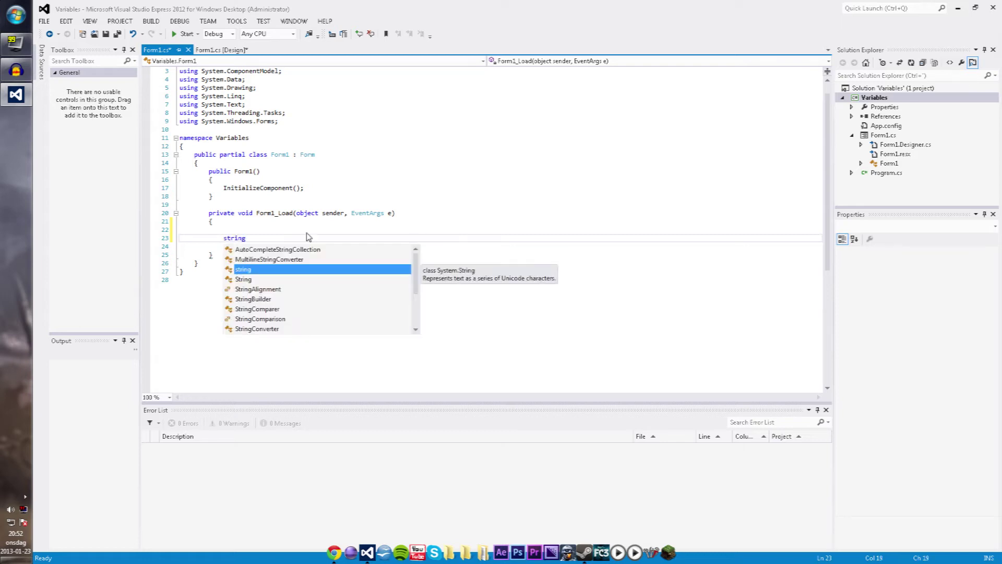
Step: Declare 'string test;' in Form1_Load, correcting the variable name, and start a new line
key("Escape")
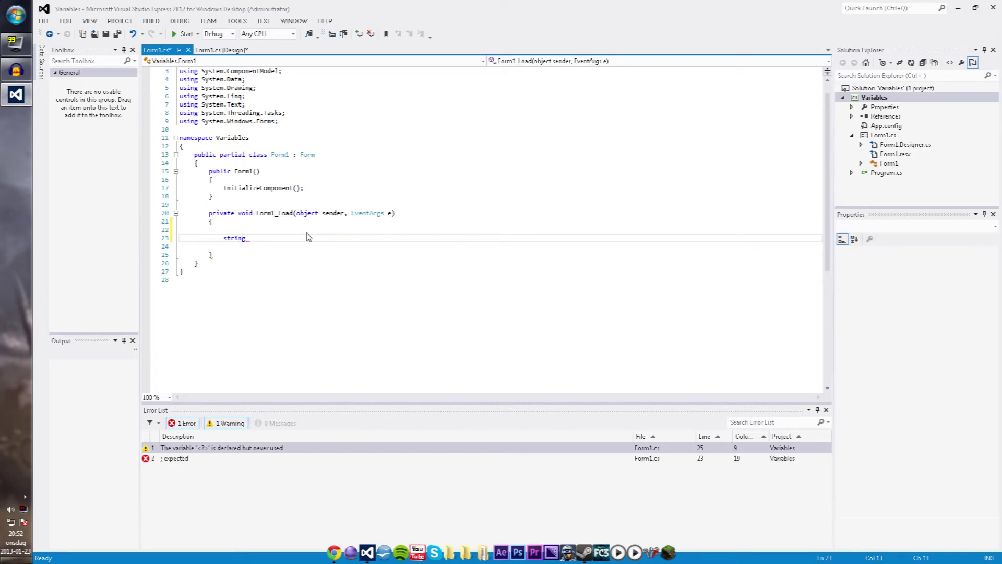
key("Right")
key("Right")
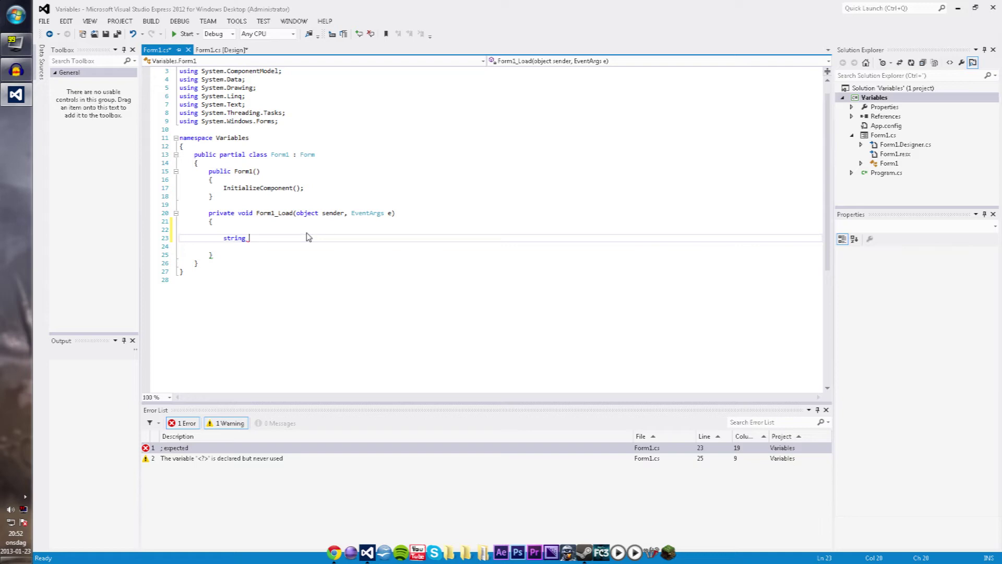
type("Rotten")
type("Ba")
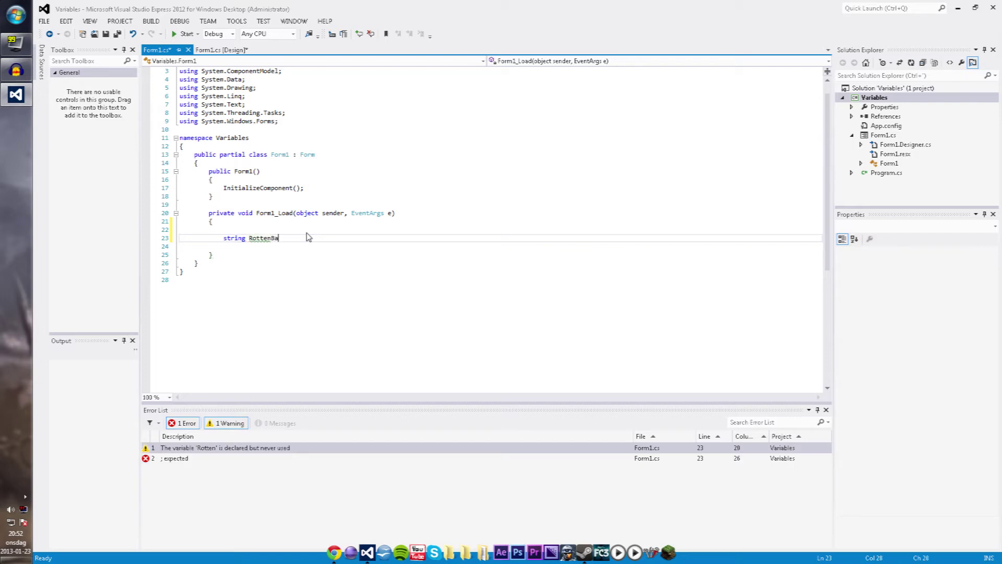
type("nannas")
key("BackSpace")
key("BackSpace")
key("BackSpace")
key("BackSpace")
key("BackSpace")
key("BackSpace")
key("BackSpace")
key("BackSpace")
key("BackSpace")
key("BackSpace")
key("BackSpace")
type("test")
key("BackSpace")
key("BackSpace")
type("st")
type(";")
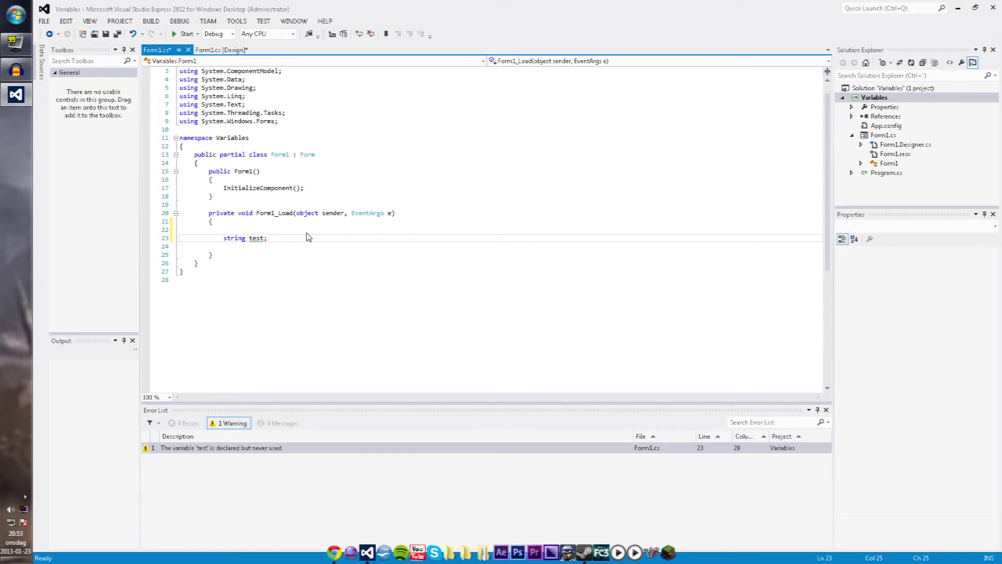
key("Left")
key("Left")
key("Left")
key("Left")
key("Left")
key("Left")
key("Right")
key("Right")
key("Right")
key("Right")
key("Right")
key("Return")
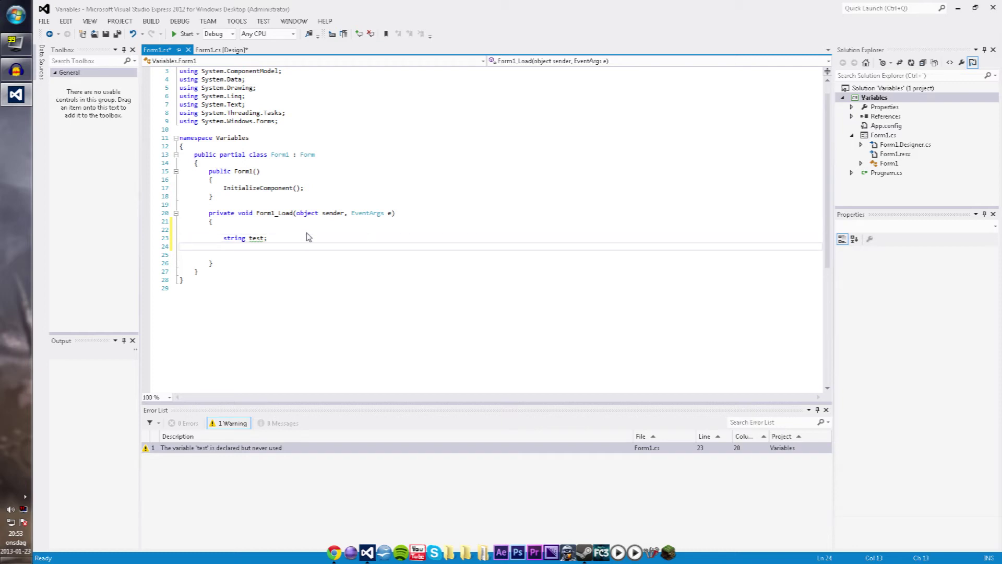
type("test")
Step: Complete the assignment test = "Hello YouTube!"; on line 24, fixing the typo
key("Escape")
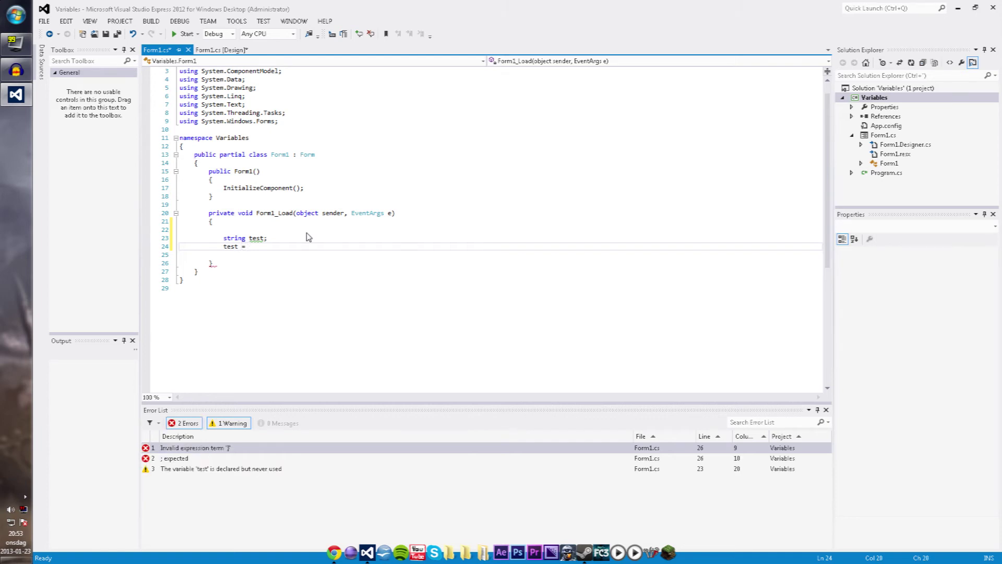
type("Hello ")
type("YouTUbe")
key("BackSpace")
key("BackSpace")
key("BackSpace")
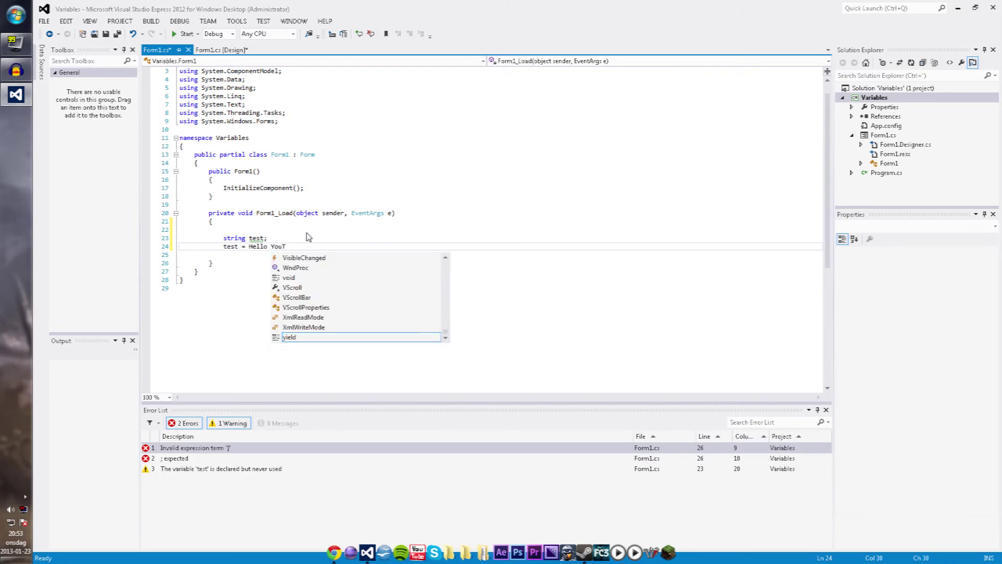
type("ube!")
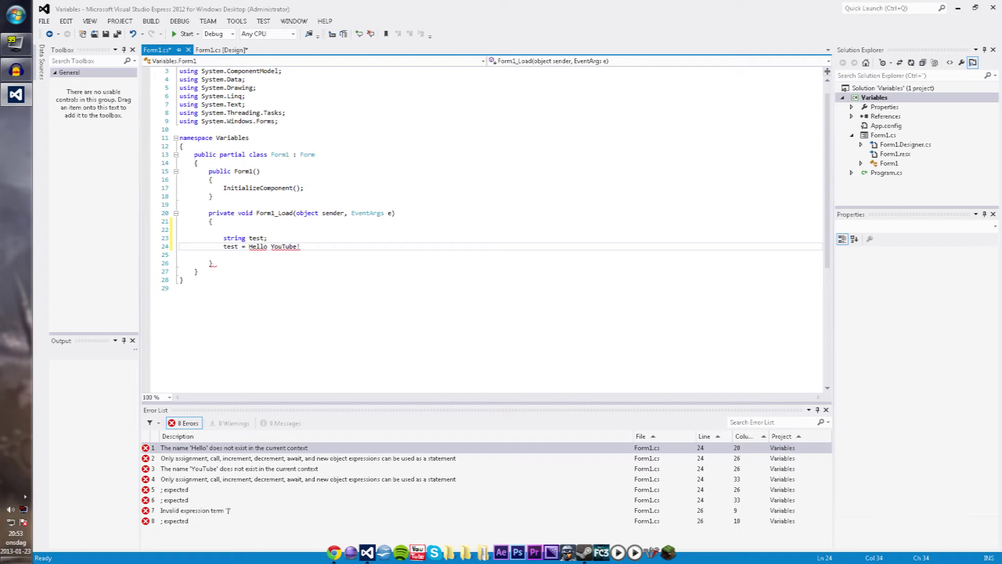
type("\"")
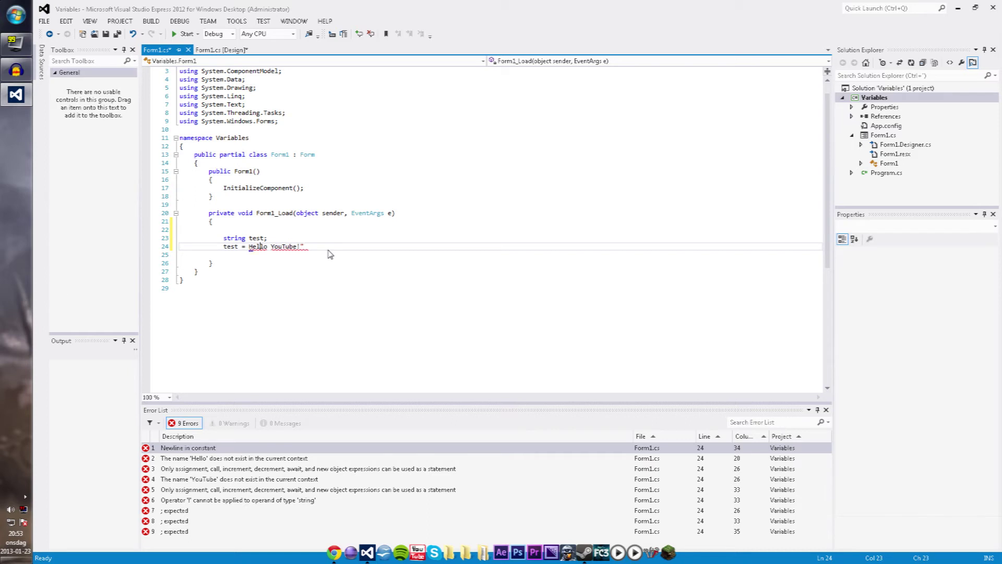
type("\"")
key("Right")
key("Right")
key("Right")
key("Right")
key("Right")
key("Right")
key("Right")
key("Right")
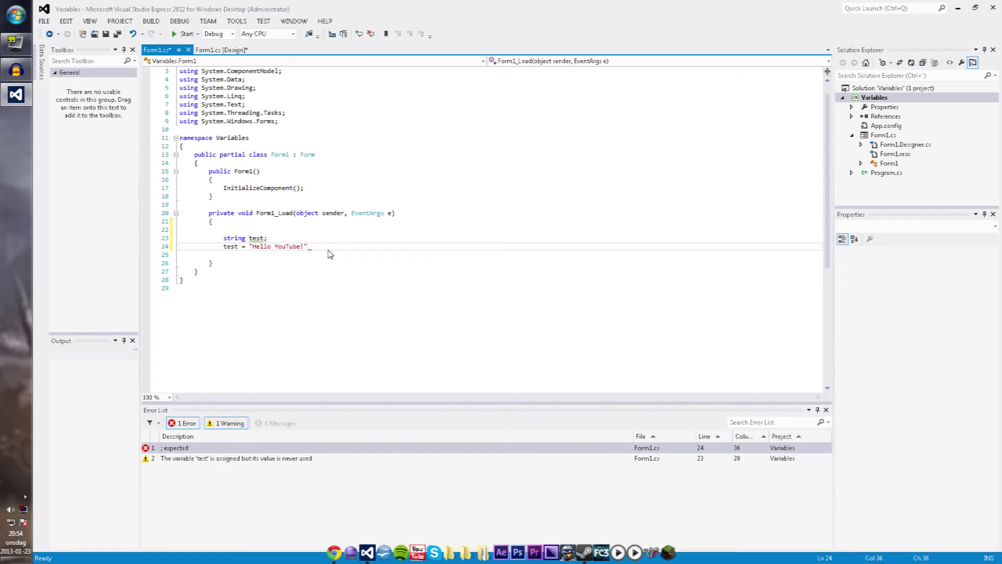
type(";")
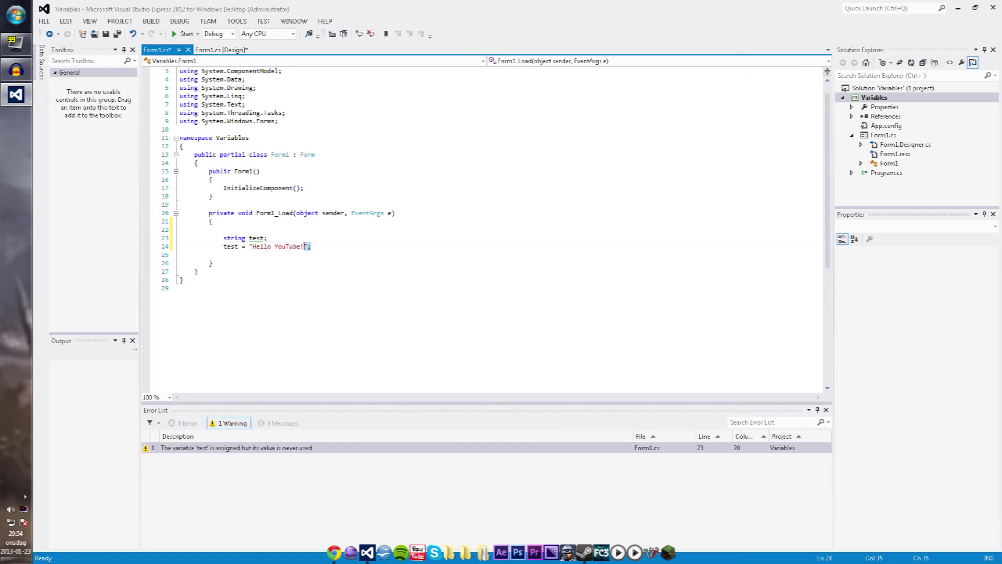
key("Left")
key("Left")
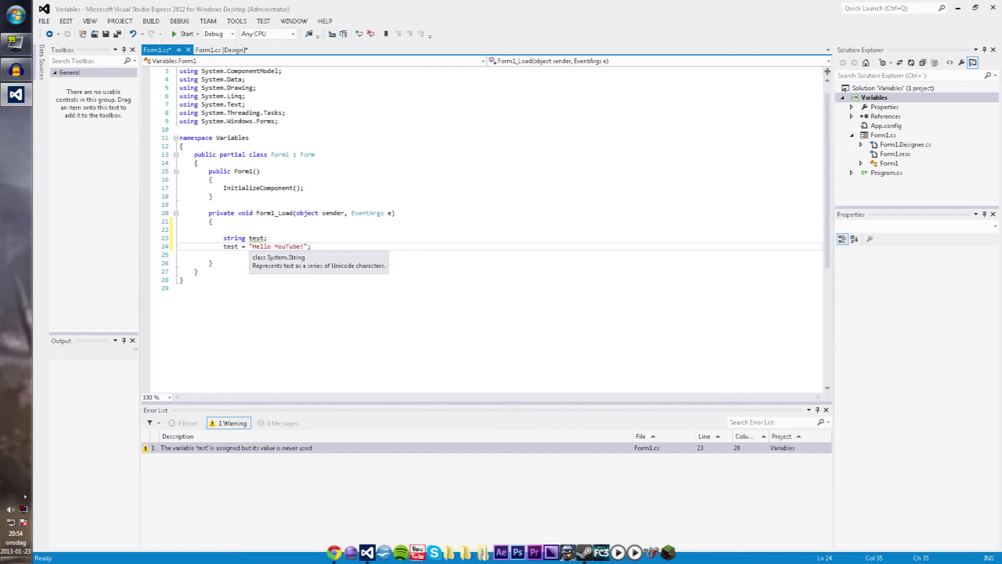
left_click_drag(223, 237, 243, 250)
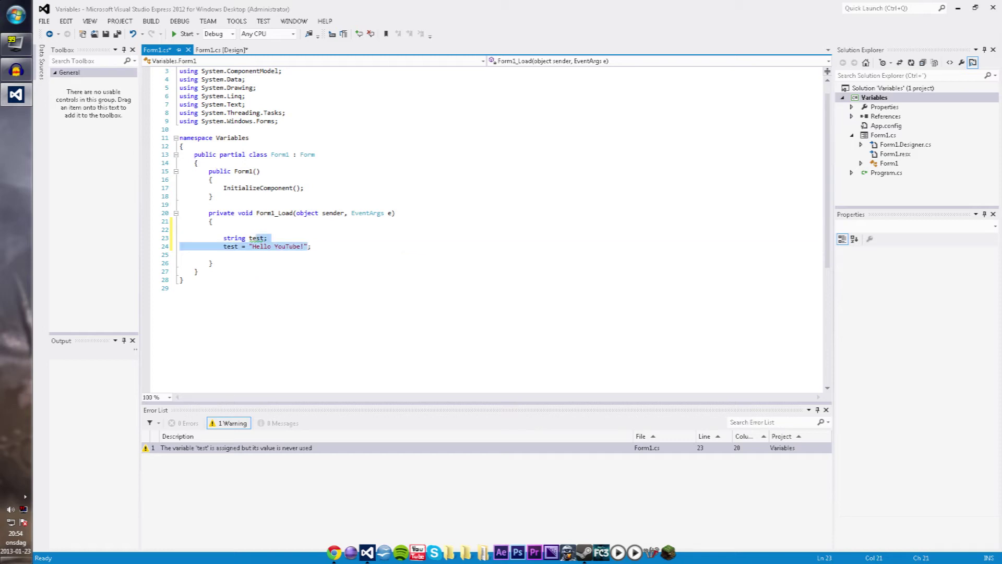
left_click(241, 246)
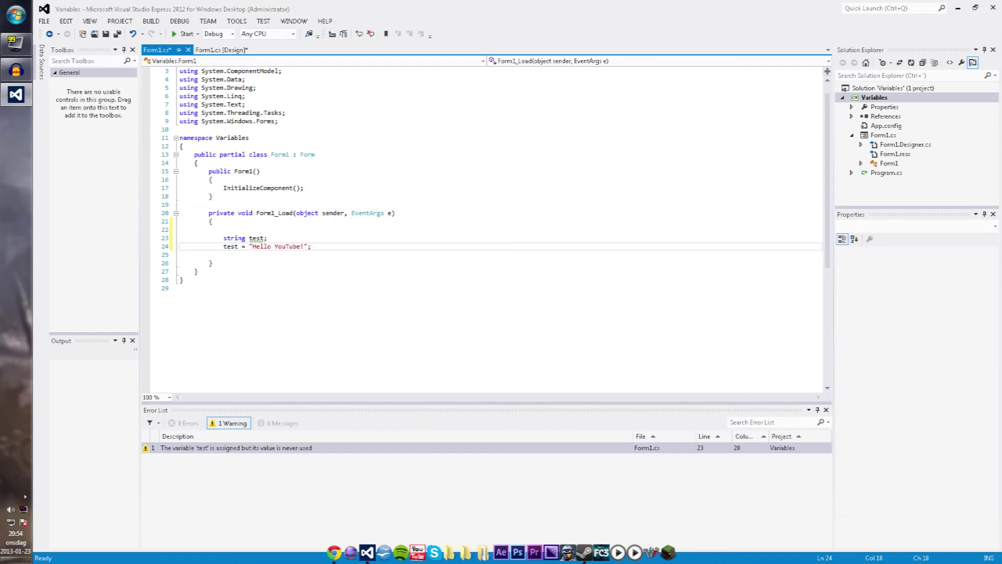
Step: Expand the mbox snippet into a MessageBox.Show call below the assignment
key("End")
key("Return")
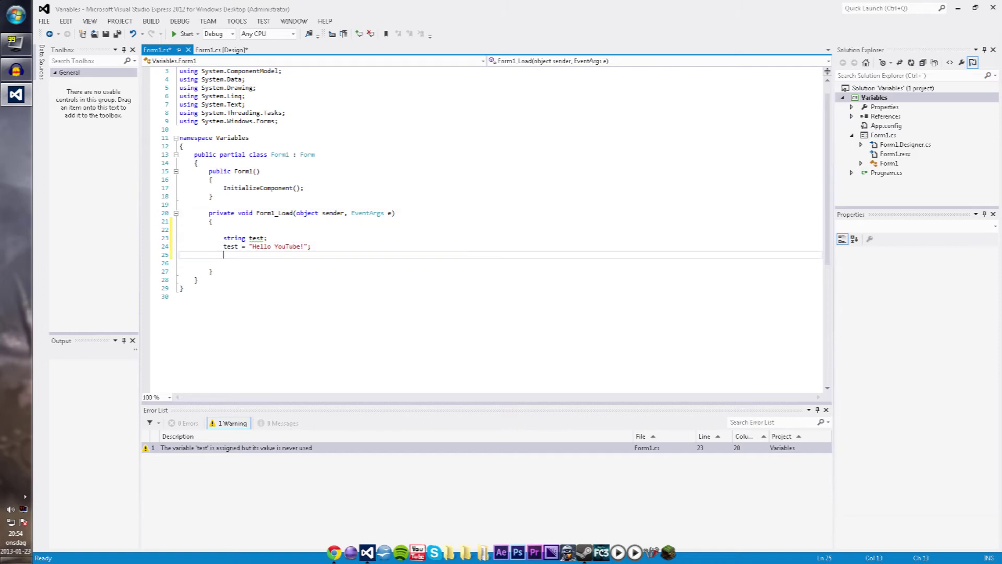
key("Return")
type("m")
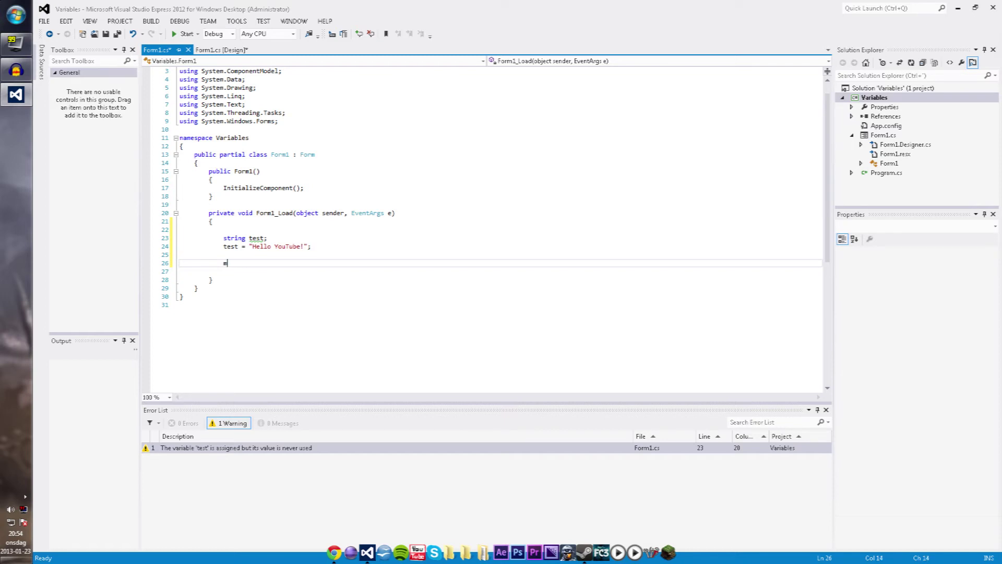
type("box")
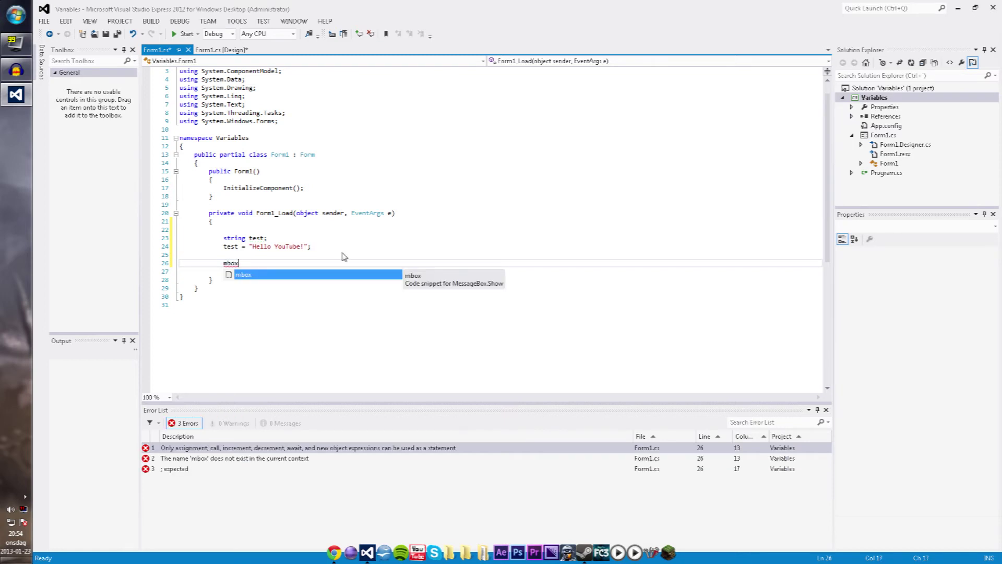
key("Tab")
key("Tab")
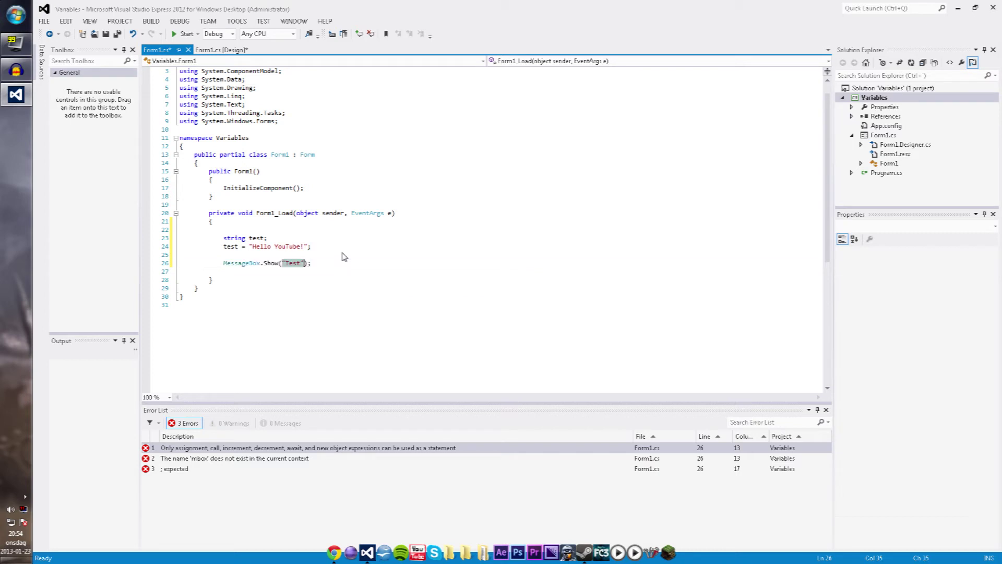
Step: Replace the "Test" placeholder with the test variable, then save Form1.cs
key("Left")
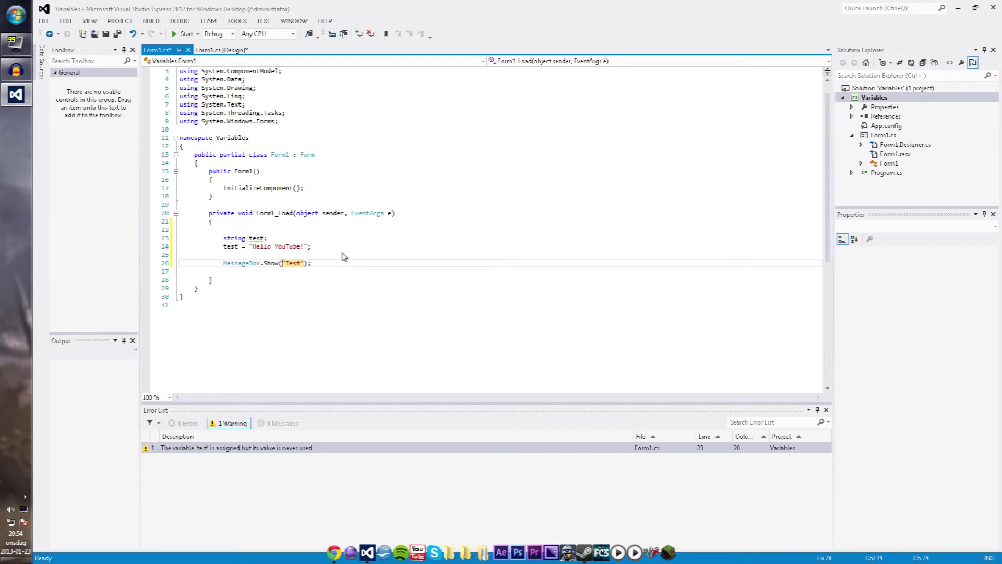
key("Delete")
key("Delete")
key("BackSpace")
key("BackSpace")
key("BackSpace")
type("test")
key("Escape")
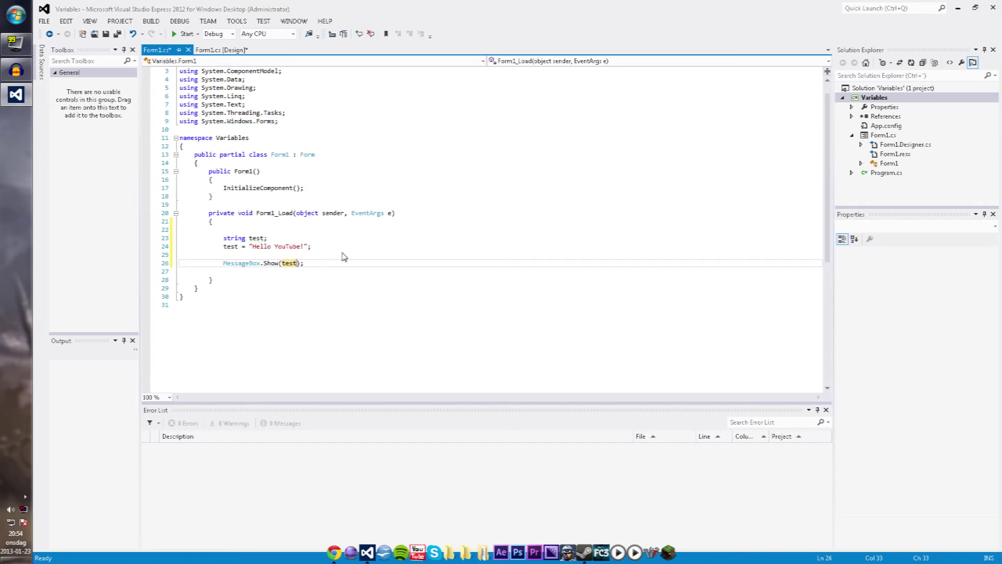
key("Up")
key("Up")
key("End")
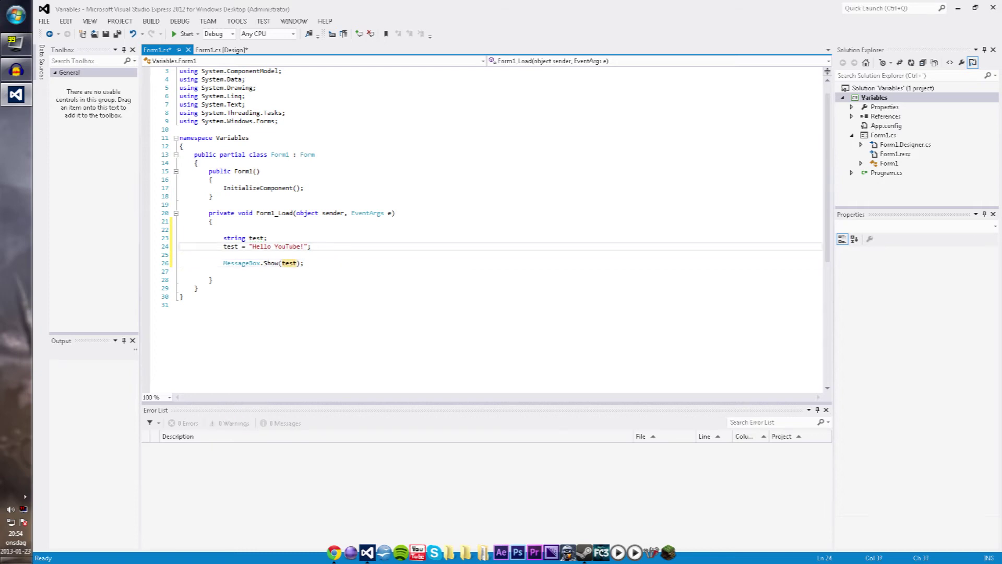
Step: Run the app, move and dismiss the 'Hello YouTube!' message box, then close Form1
left_click(183, 34)
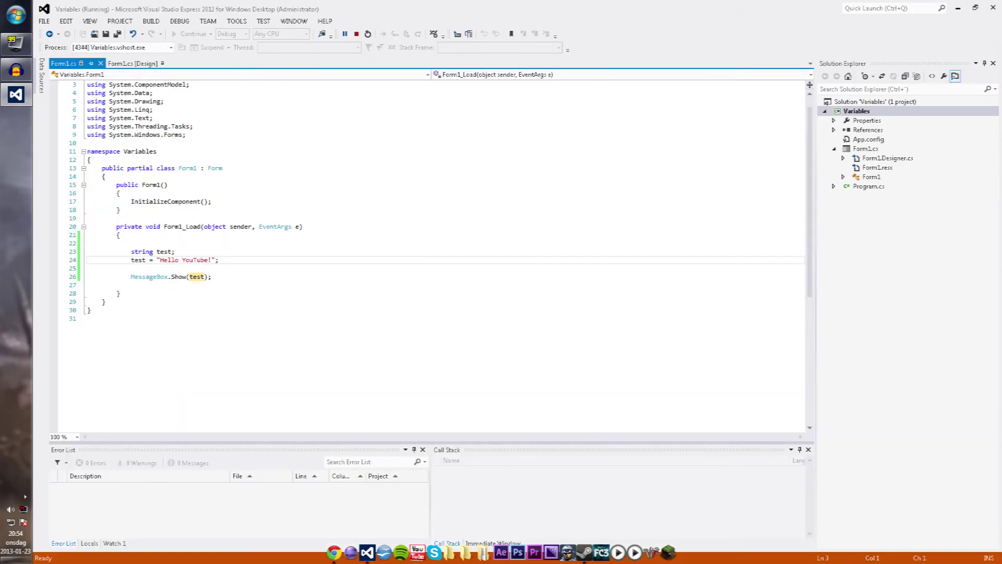
left_click_drag(511, 267, 403, 248)
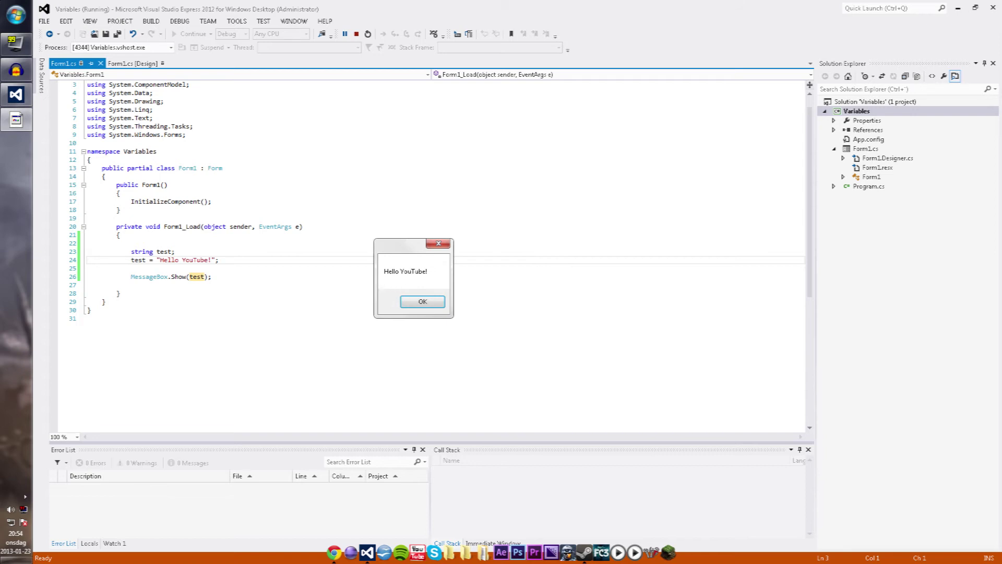
left_click(428, 305)
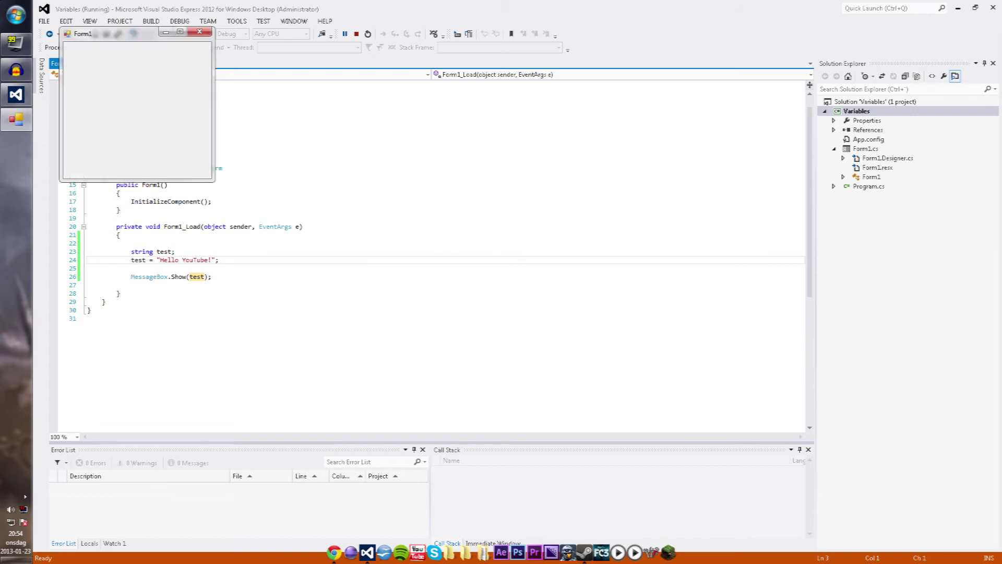
left_click(203, 32)
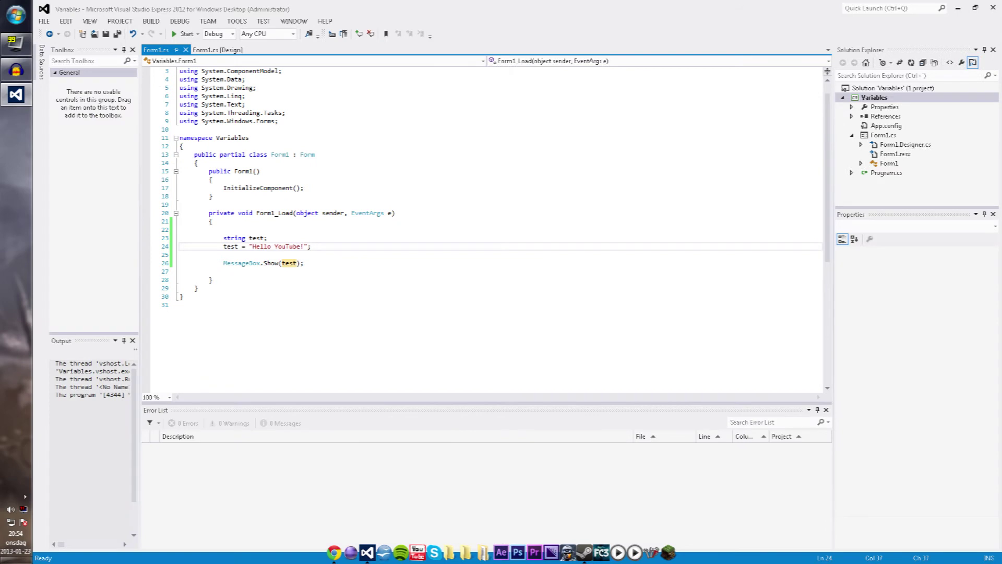
Step: Delete the test = "Hello YouTube!" line from Form1_Load
key("Down")
key("Down")
key("Down")
left_click(258, 263)
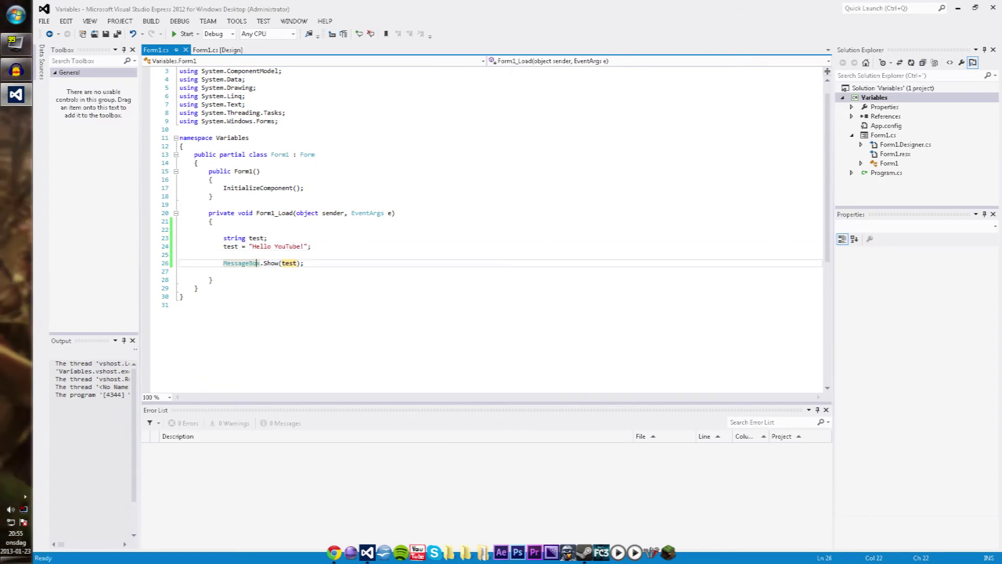
key("Up")
key("Up")
key("Up")
key("End")
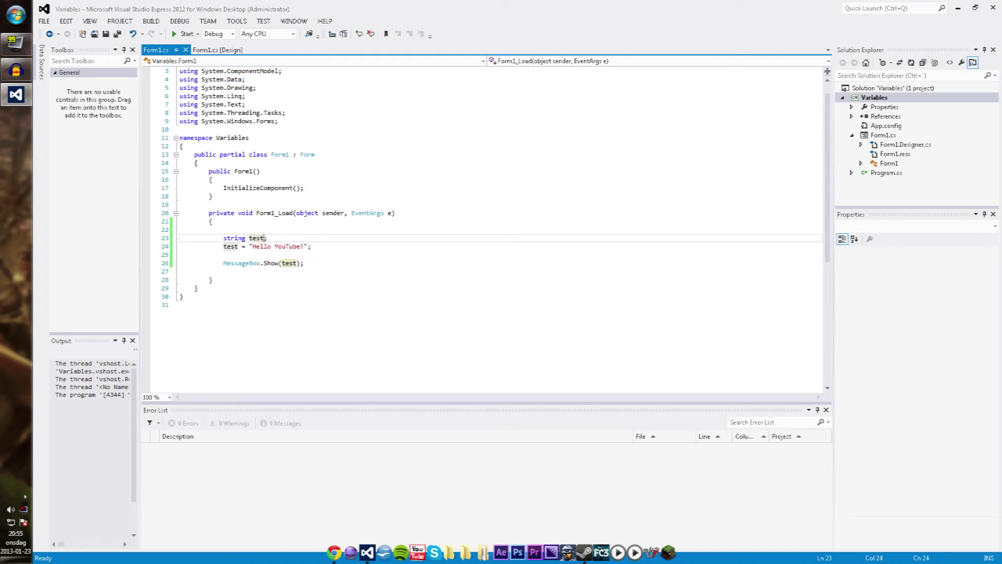
type("\"\"")
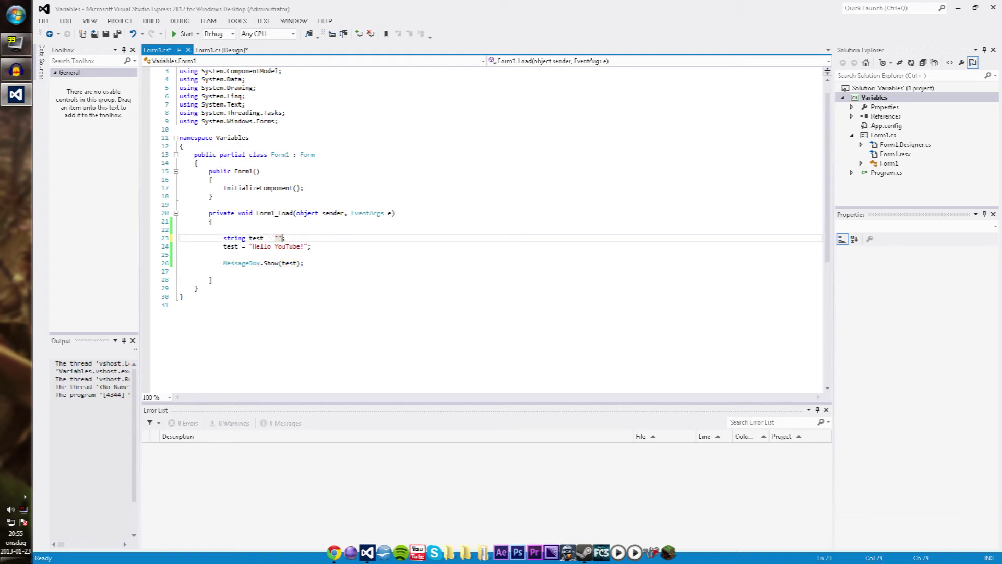
key("Left")
type("Hello YouT")
type("ube")
left_click_drag(312, 246, 335, 237)
key("Delete")
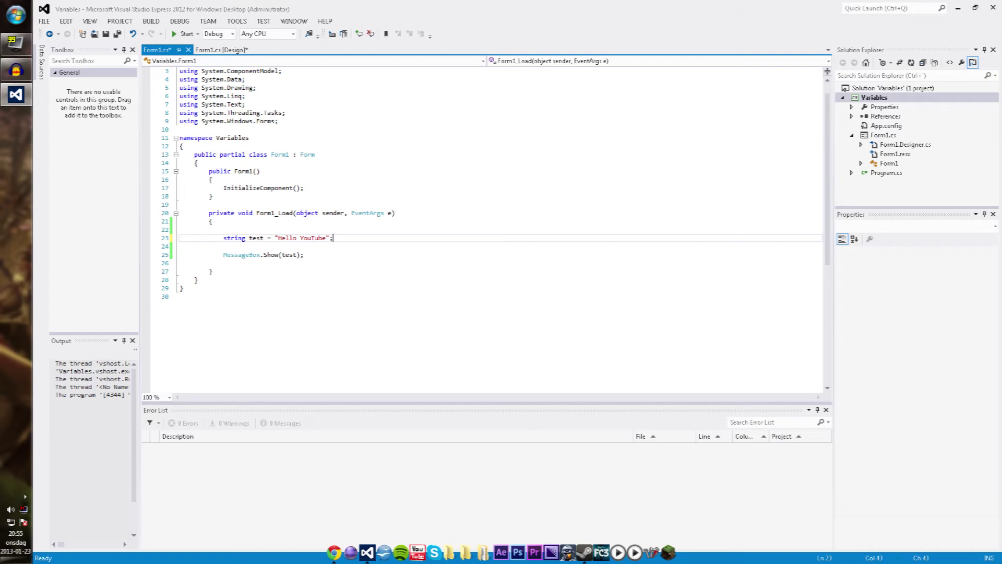
Step: Highlight parts of the string test declaration, ending with the whole line selected
left_click_drag(335, 237, 244, 237)
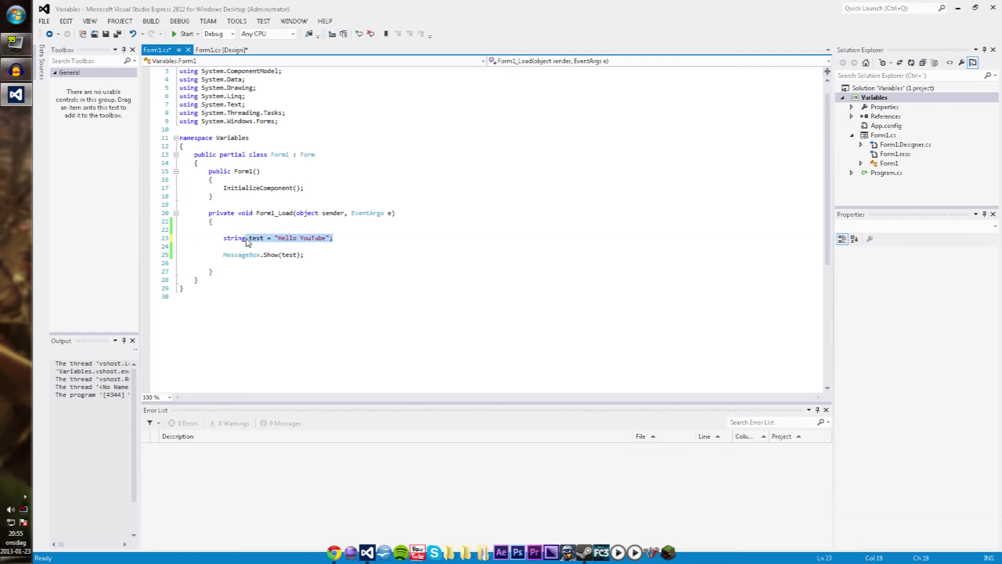
left_click(245, 237)
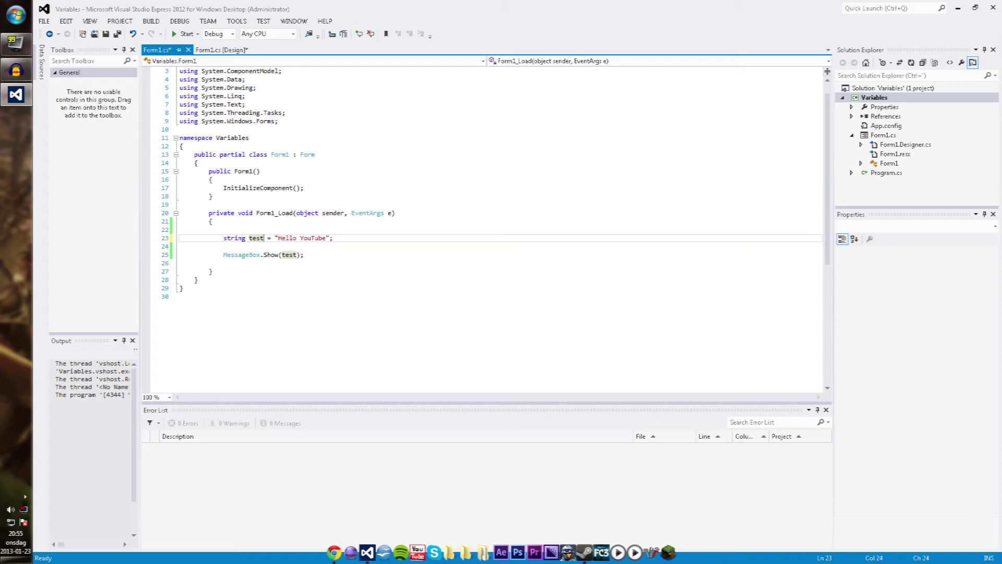
key("Left")
key("Left")
key("Left")
key("Right")
key("Right")
key("Right")
key("Down")
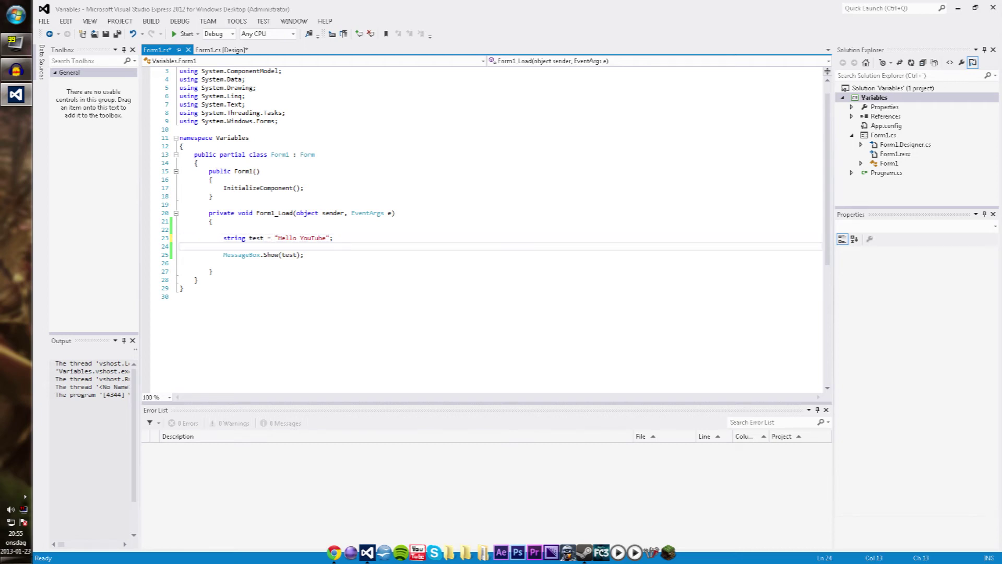
left_click_drag(337, 238, 257, 239)
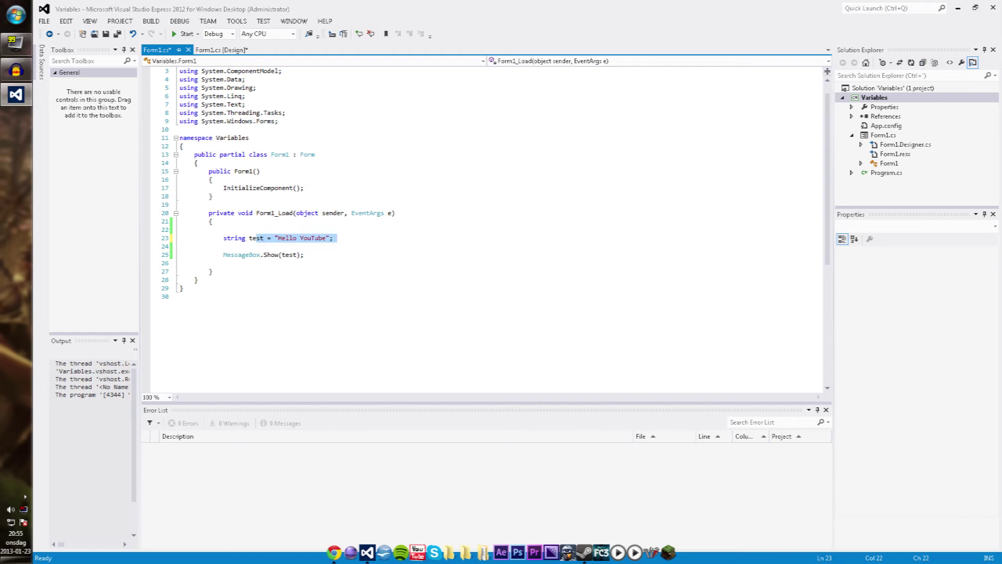
key("Down")
left_click(336, 238)
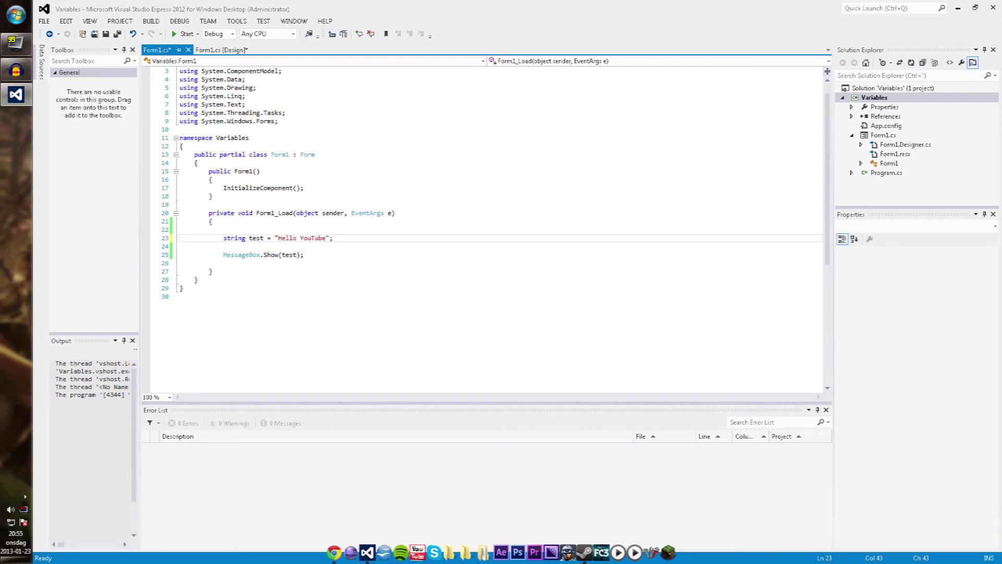
left_click_drag(336, 239, 223, 238)
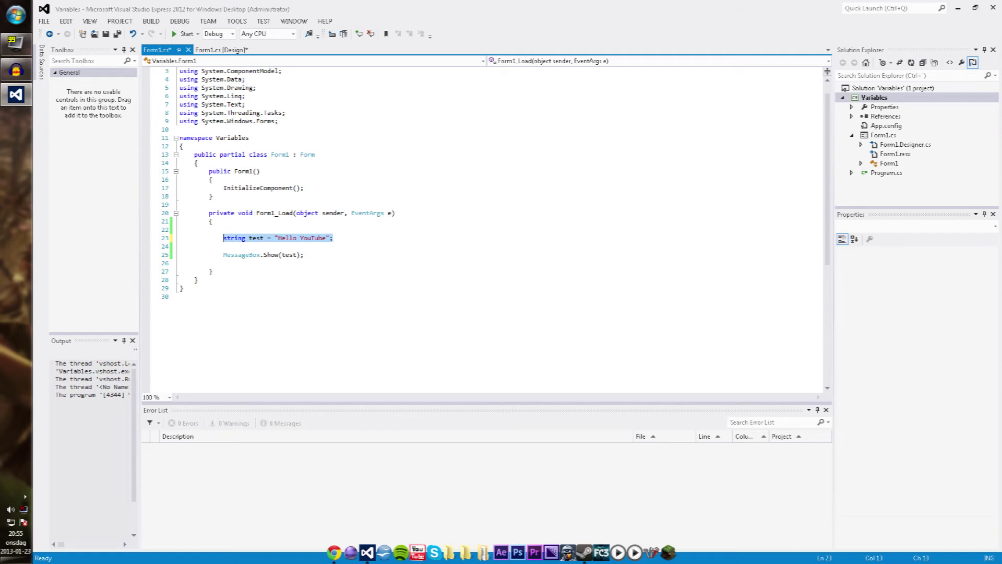
Step: Replace the string declaration with 'int test = 5;' and delete the stray quotes
key("BackSpace")
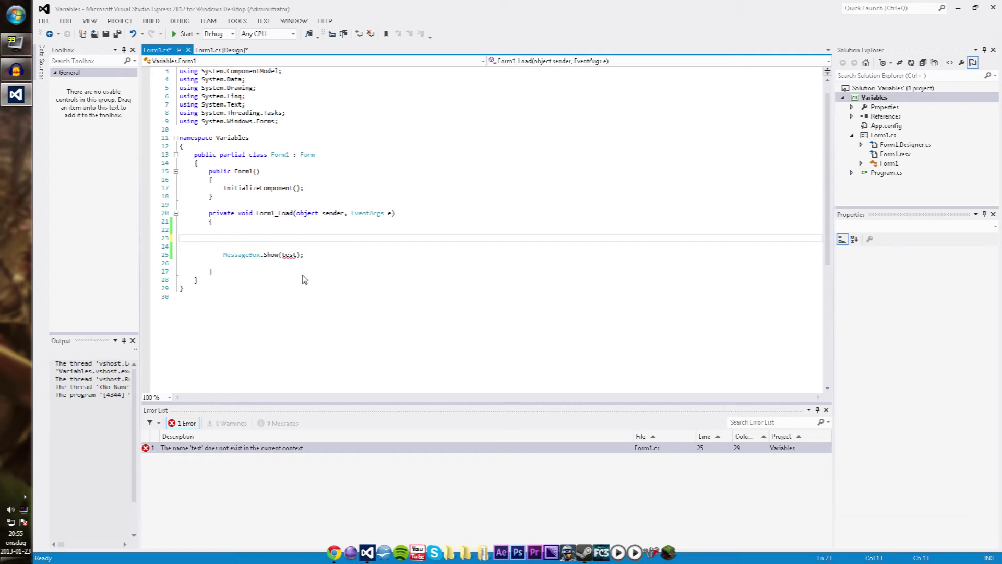
type("intager")
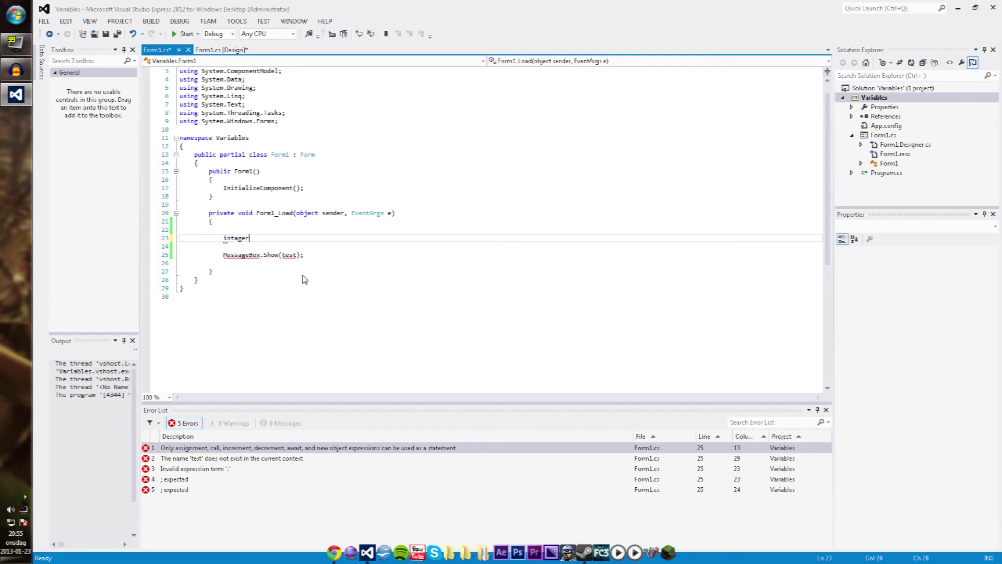
key("BackSpace")
type("a")
key("BackSpace")
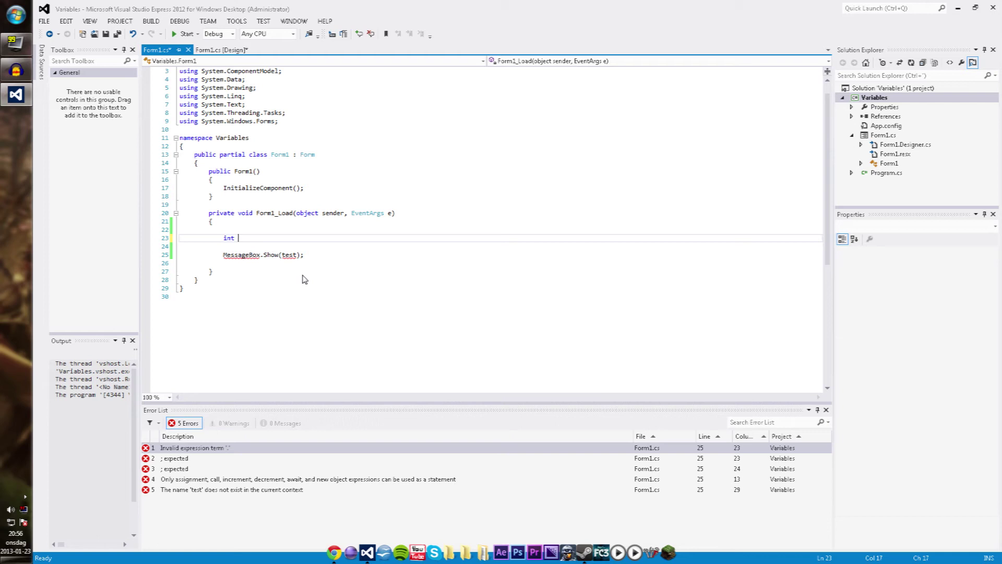
type("test")
type(" = ")
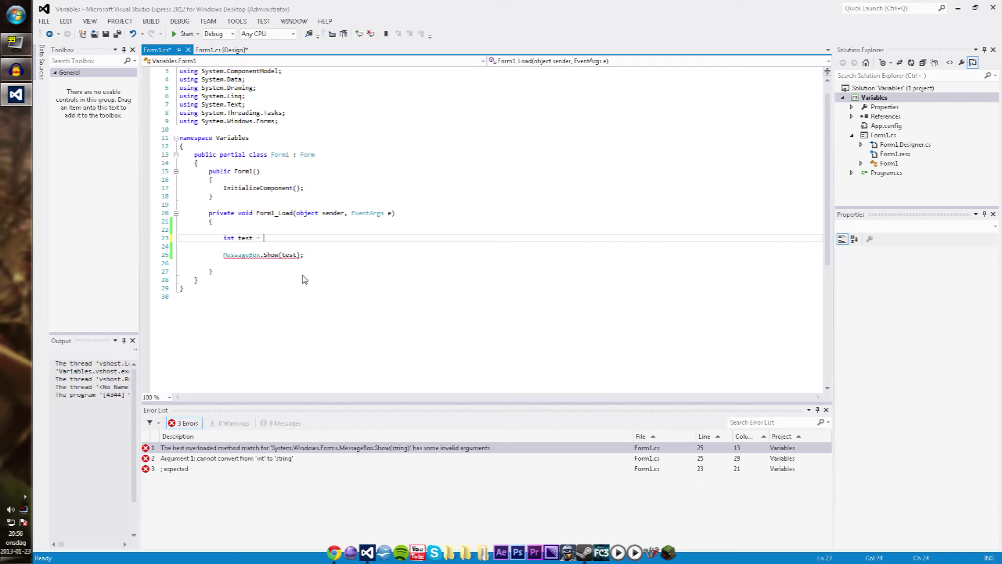
type("5")
type("\"\"\"")
key("BackSpace")
key("BackSpace")
key("BackSpace")
key("Left")
key("Left")
key("Right")
key("Right")
key("Right")
Step: Inspect the int-to-string error and change the MessageBox argument to test.ToString()
key("Down")
key("Down")
key("Down")
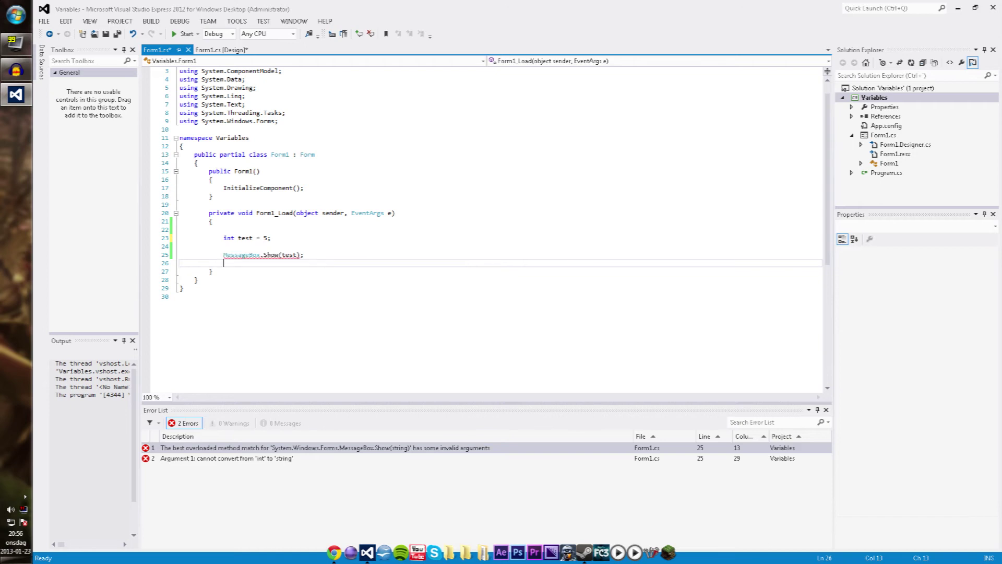
left_click(239, 237)
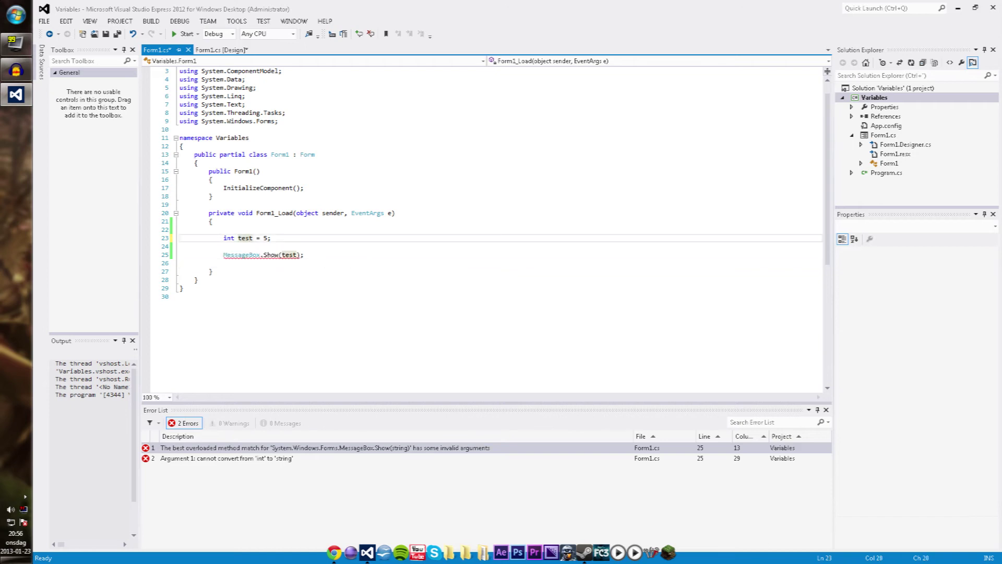
mouse_move(238, 238)
left_mouse_down()
mouse_move(223, 246)
mouse_move(253, 237)
left_mouse_up()
left_click(289, 255)
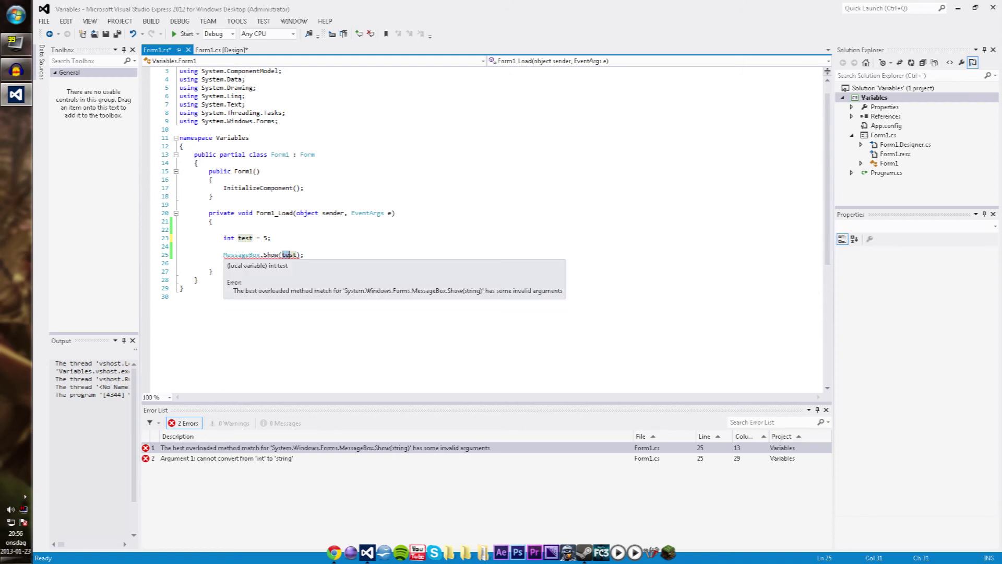
key("Up")
key("Down")
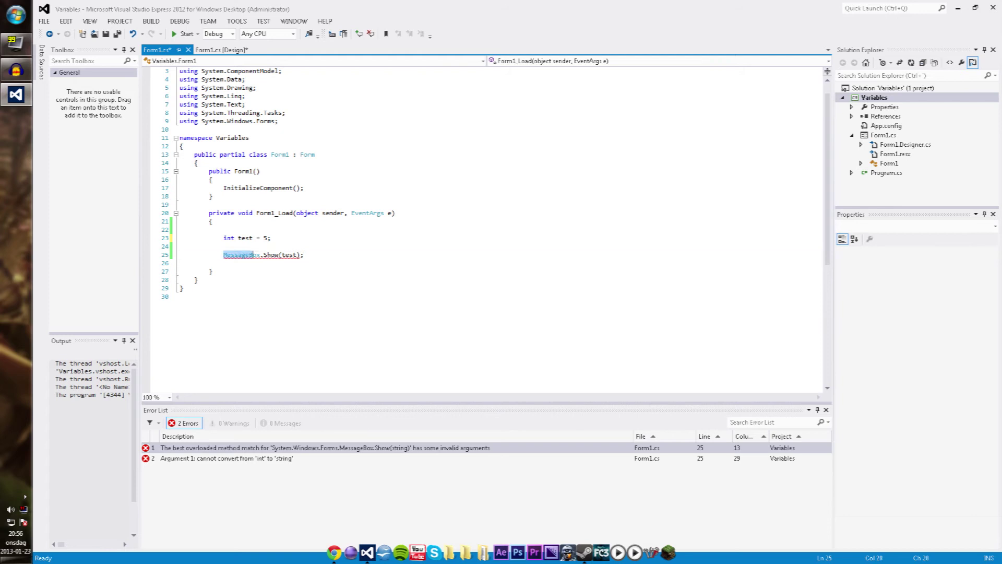
key("End")
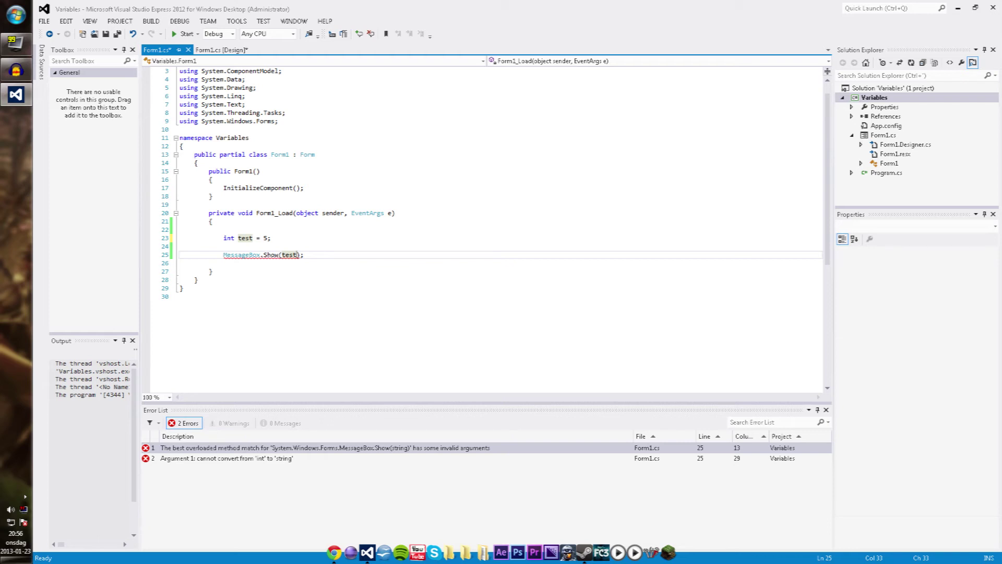
type(".ToS")
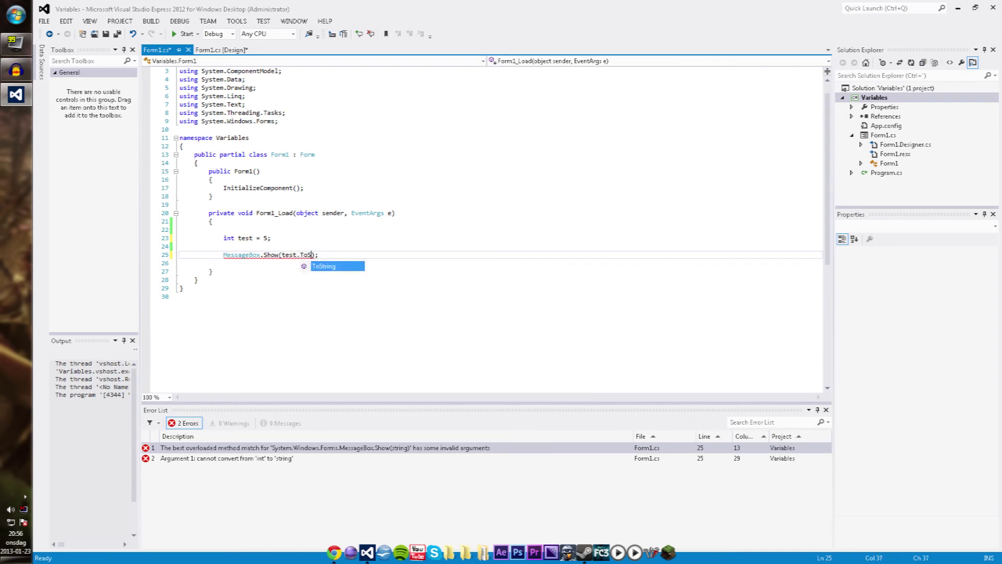
key("Tab")
type("(")
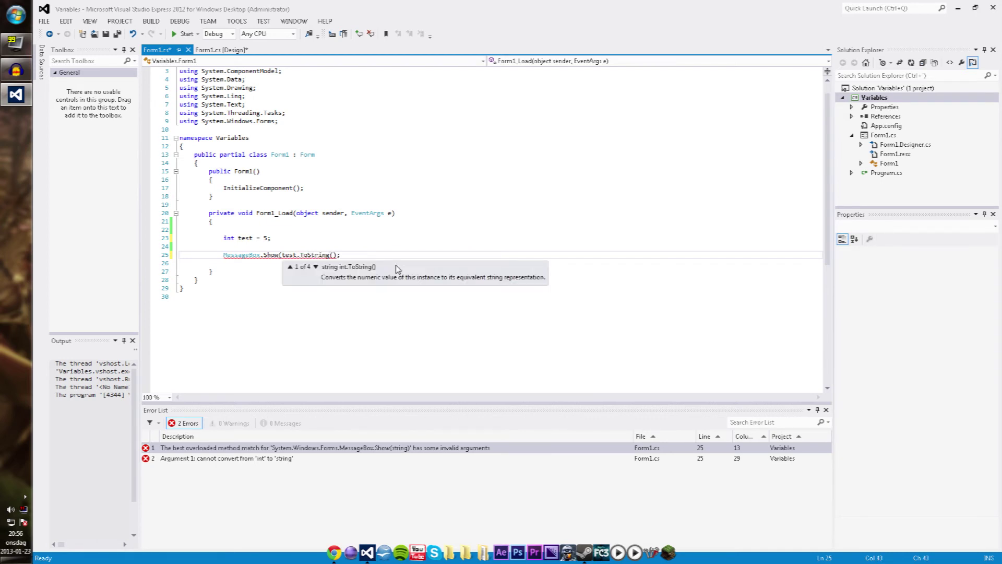
type(")")
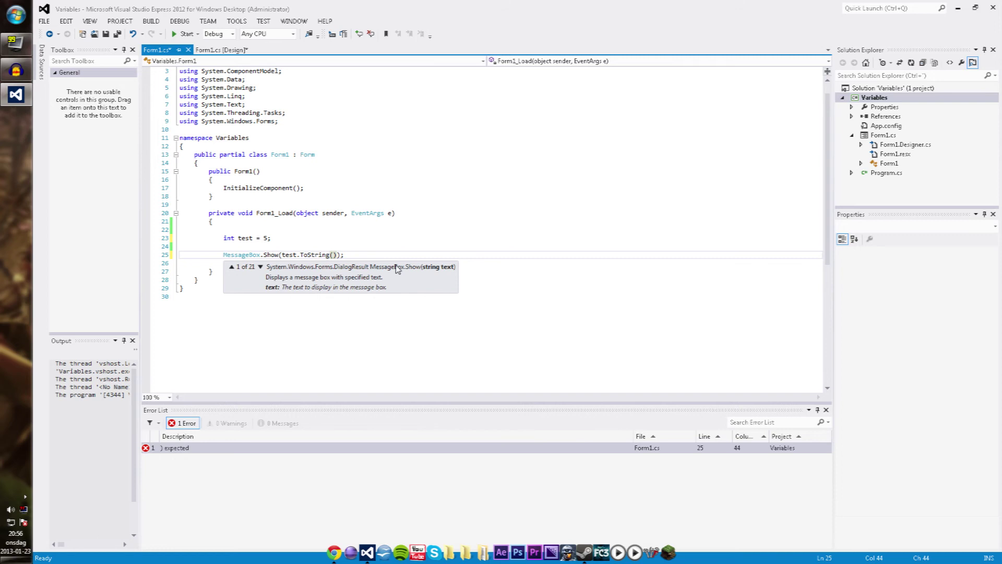
key("Left")
key("Left")
key("Left")
key("End")
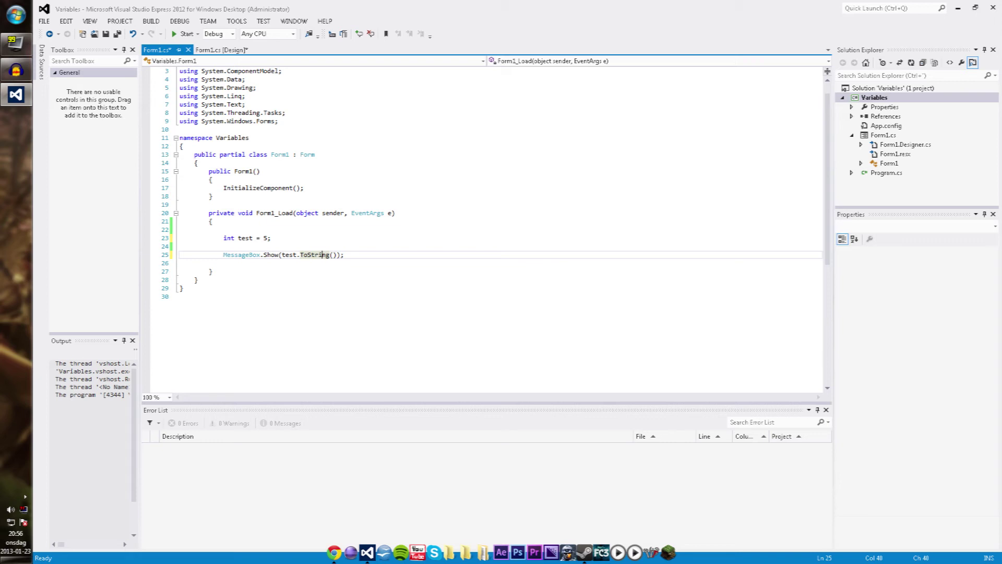
Step: Clean up the 'int test = 5;' declaration line and add a blank line after it
key("Up")
key("Up")
key("End")
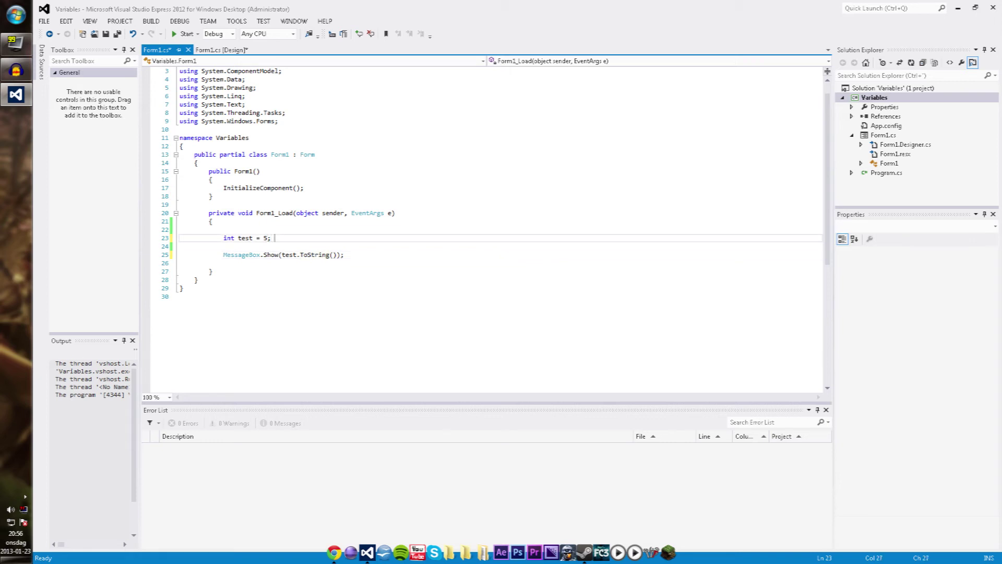
type("\"4")
key("BackSpace")
type("5")
key("End")
key("Delete")
key("BackSpace")
key("BackSpace")
key("BackSpace")
key("Return")
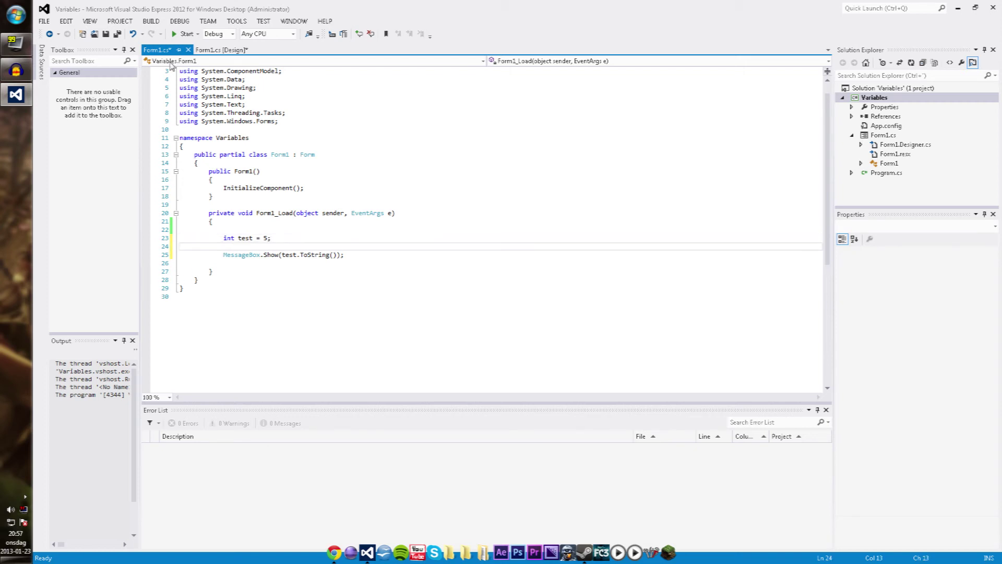
Step: Run the app, dismiss the message box showing 5, and close Form1 to stop debugging
left_click(180, 34)
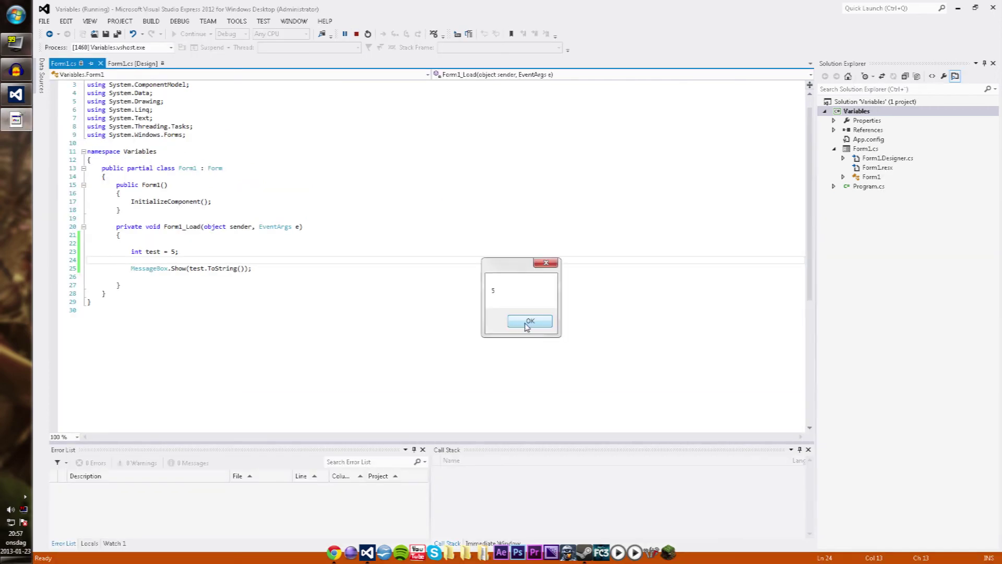
left_click(534, 325)
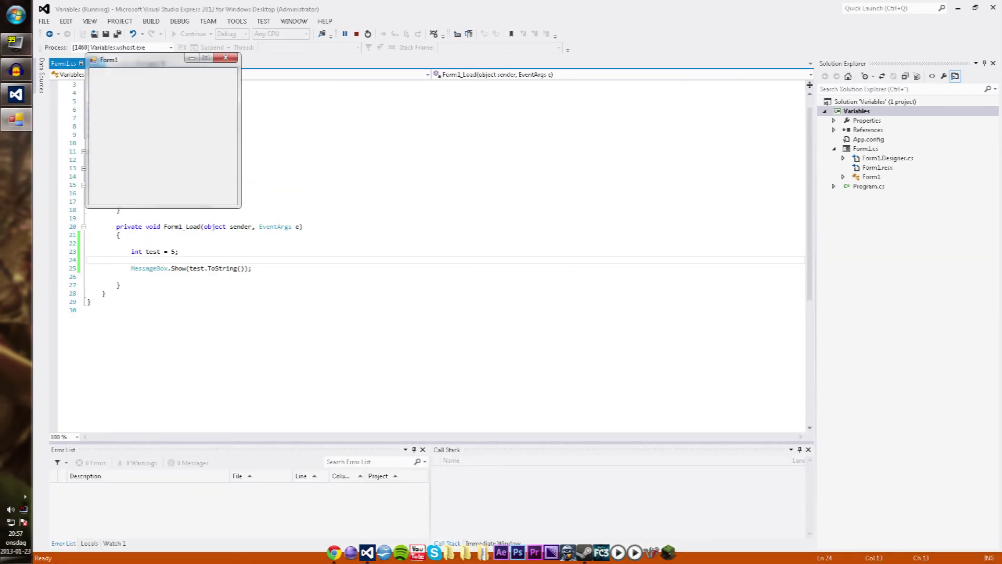
left_click(225, 58)
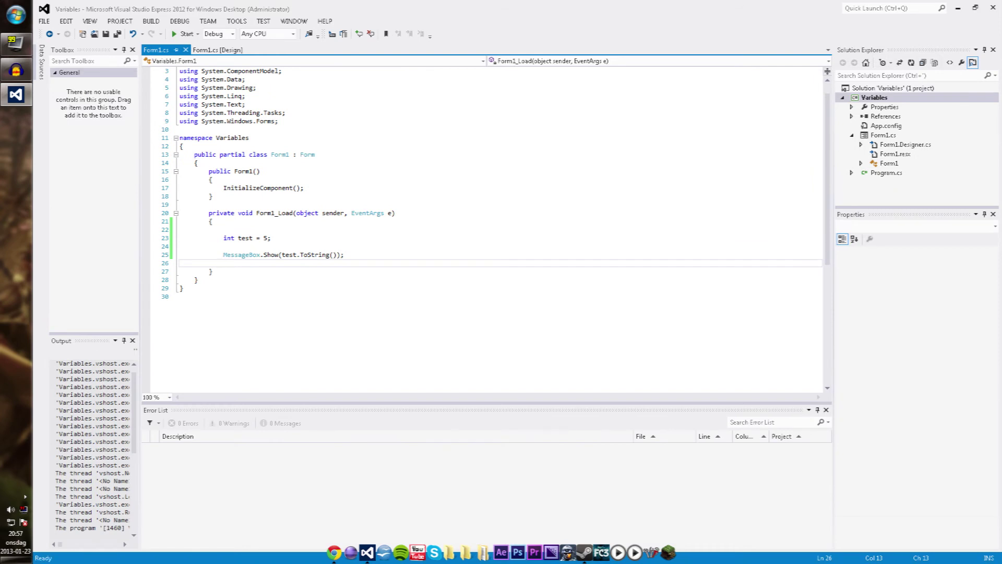
Step: Empty the MessageBox.Show argument, rename test to num1, and add a line for int num2 = 4
left_click_drag(342, 254, 281, 255)
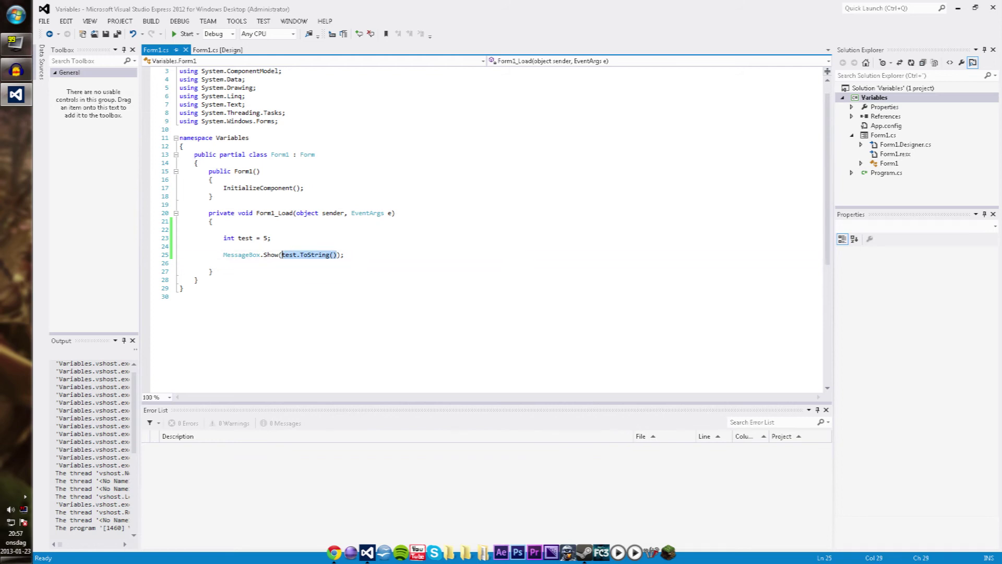
key("BackSpace")
left_click(238, 238)
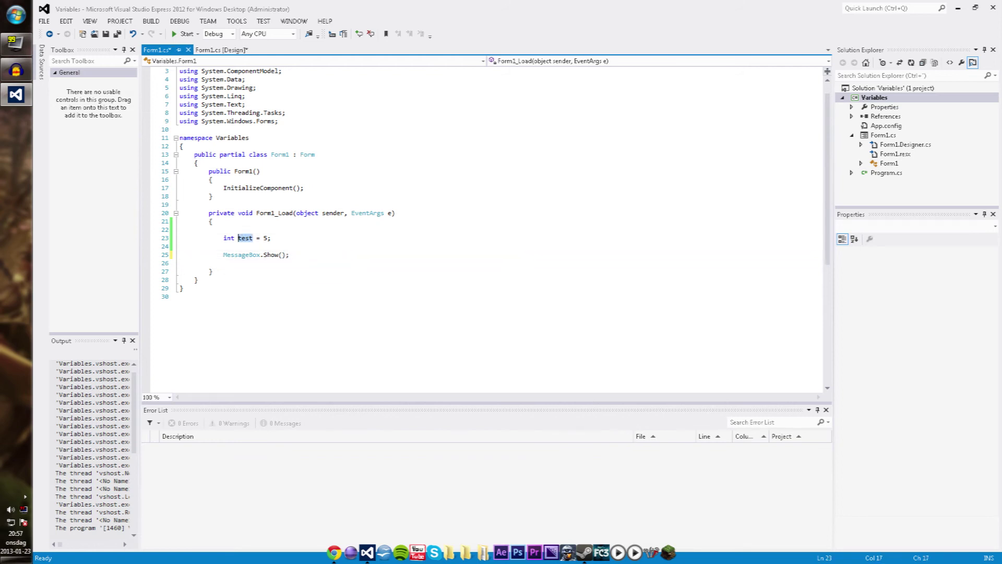
type("num")
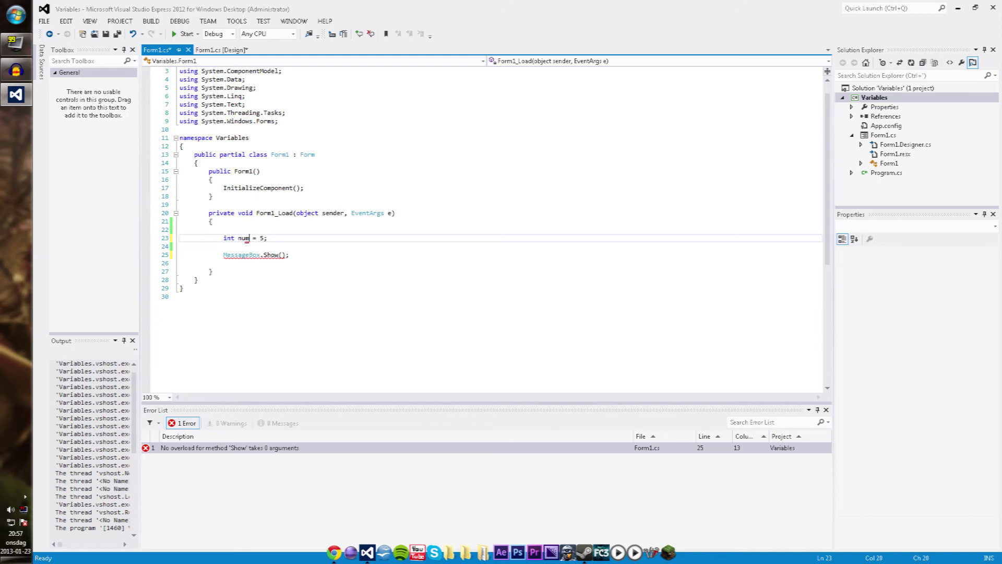
type("1")
key("End")
key("Return")
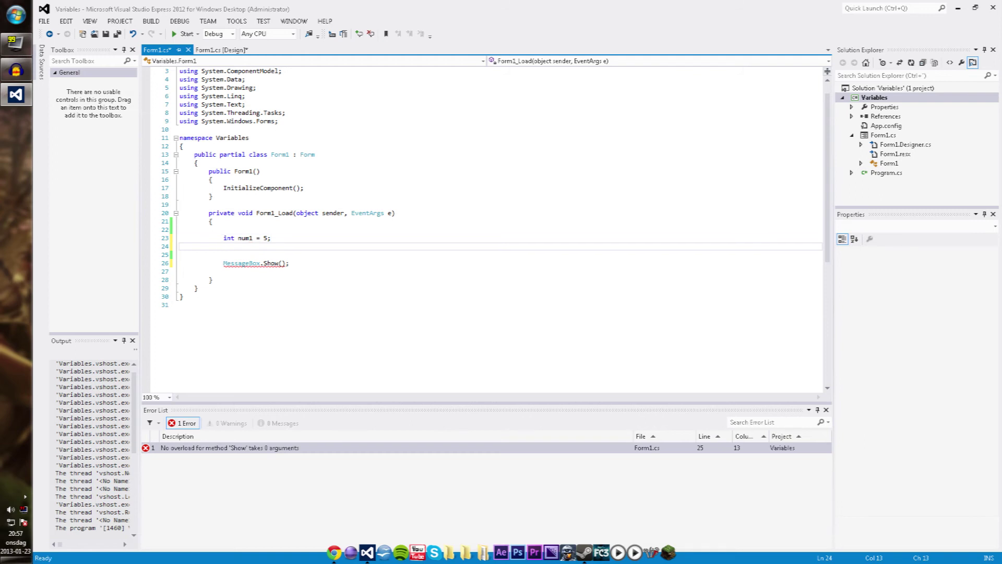
type("int num")
type("2 = 4")
type(";")
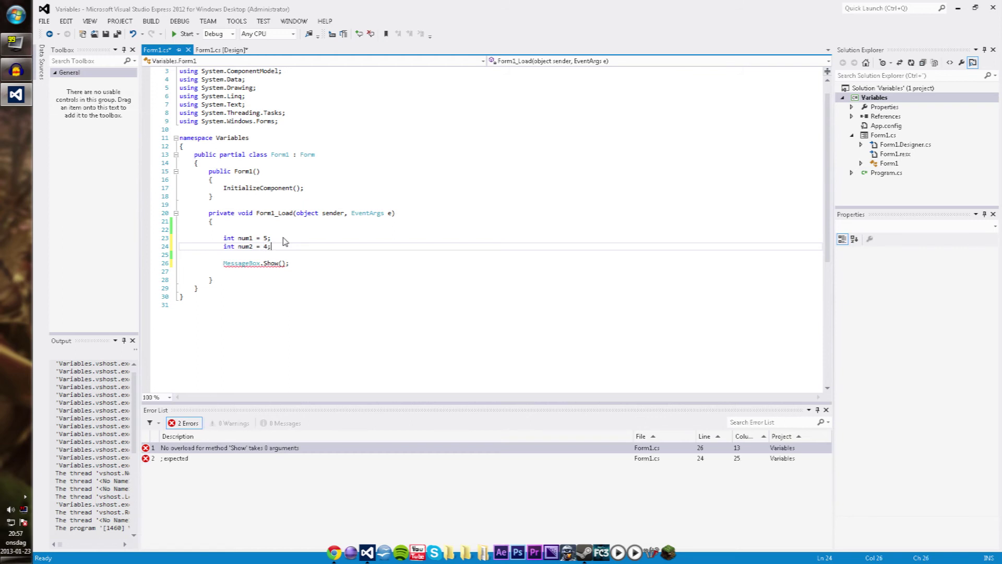
Step: Write MessageBox.Show((num1 + num2).ToString()) in Form1_Load
left_click(281, 263)
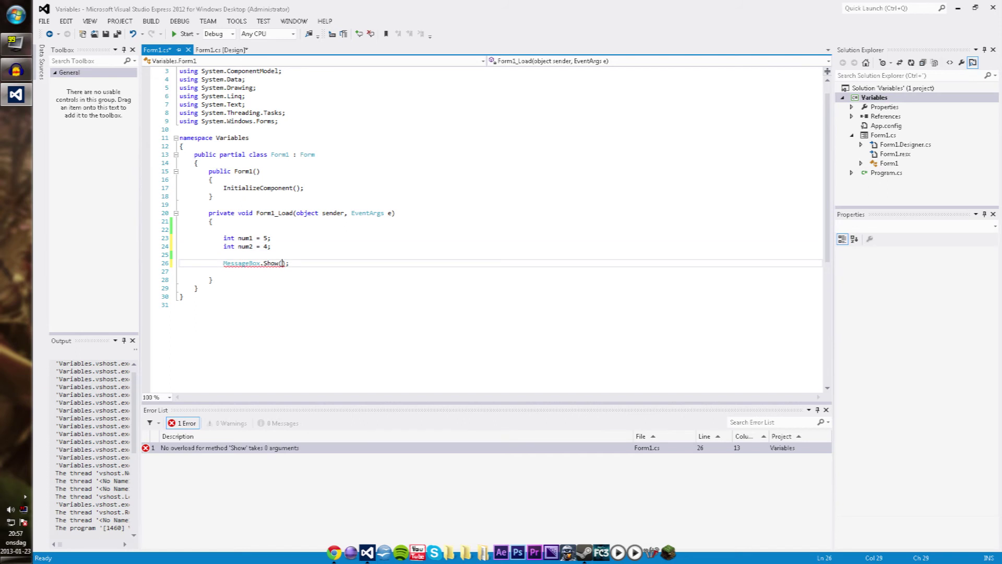
type("()")
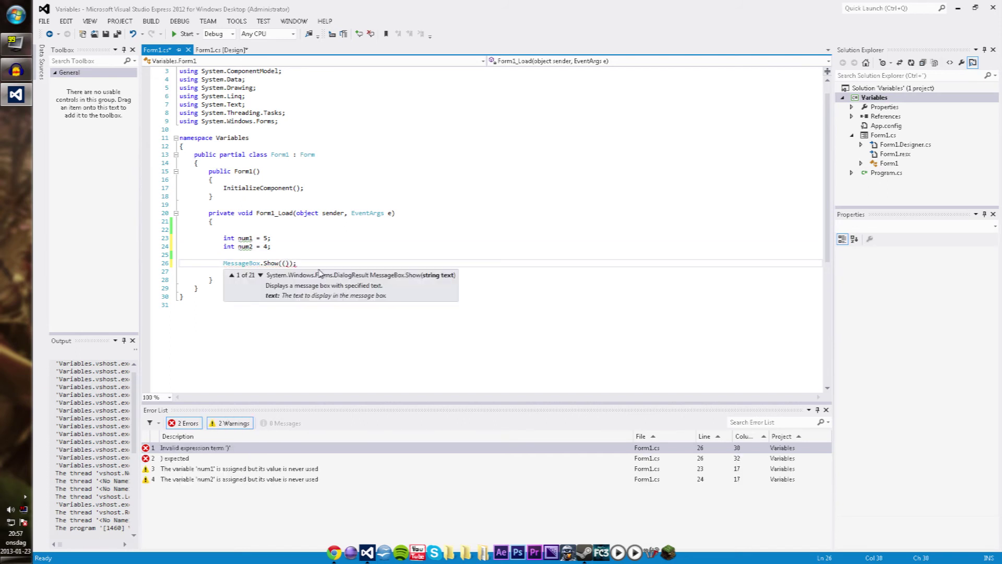
type("num1")
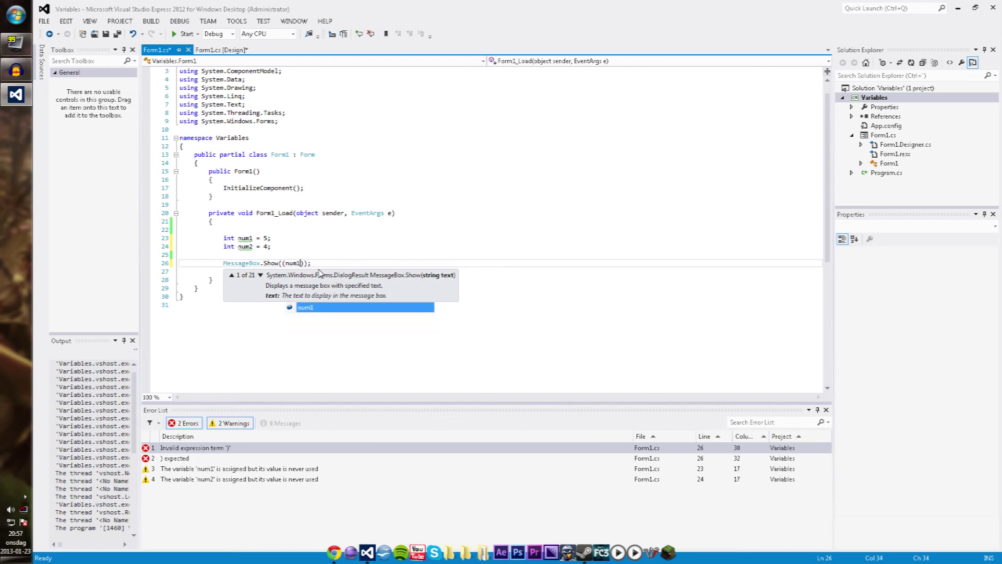
type(" + ")
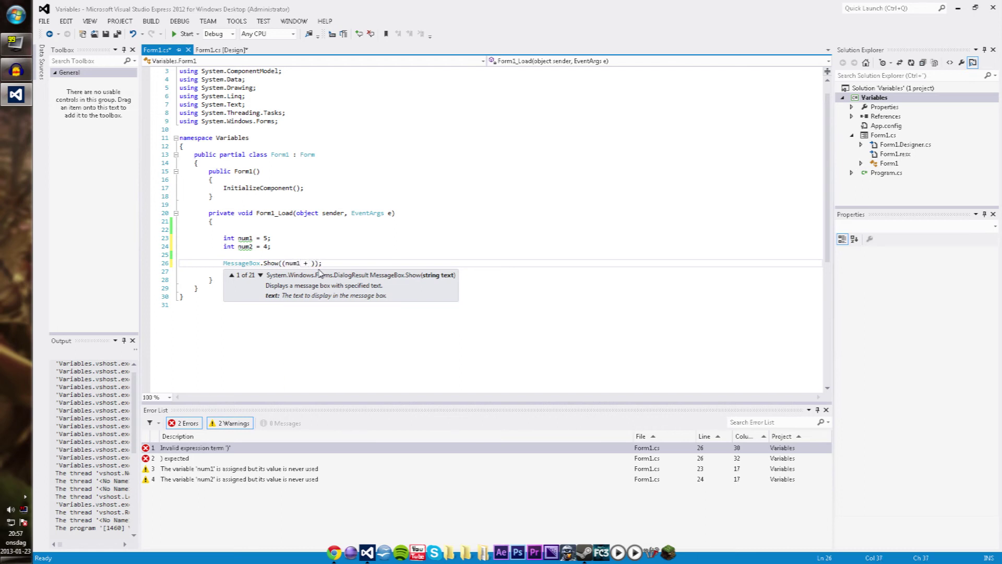
type("num2")
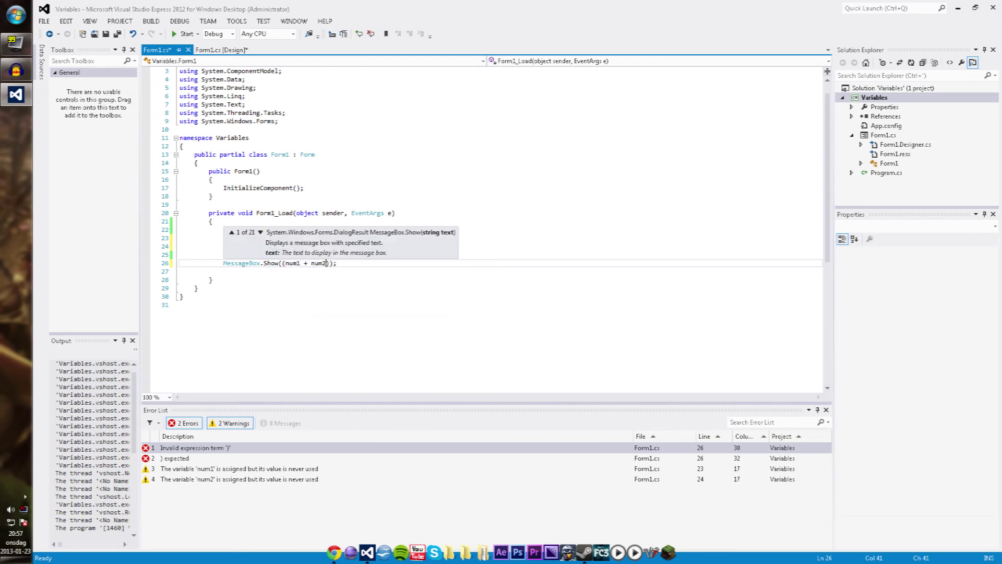
key("Left")
key("Left")
key("Left")
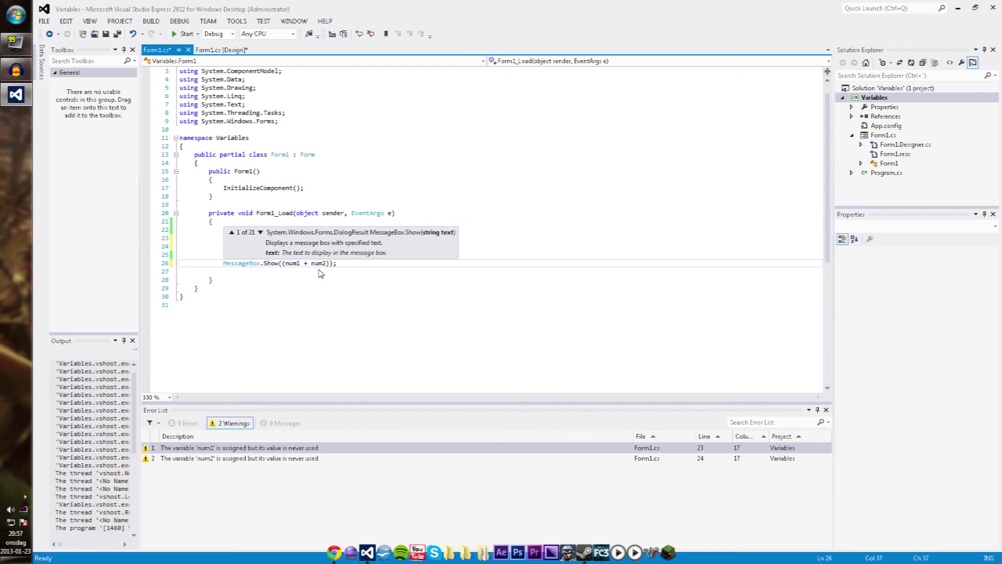
key("Right")
key("Right")
key("Right")
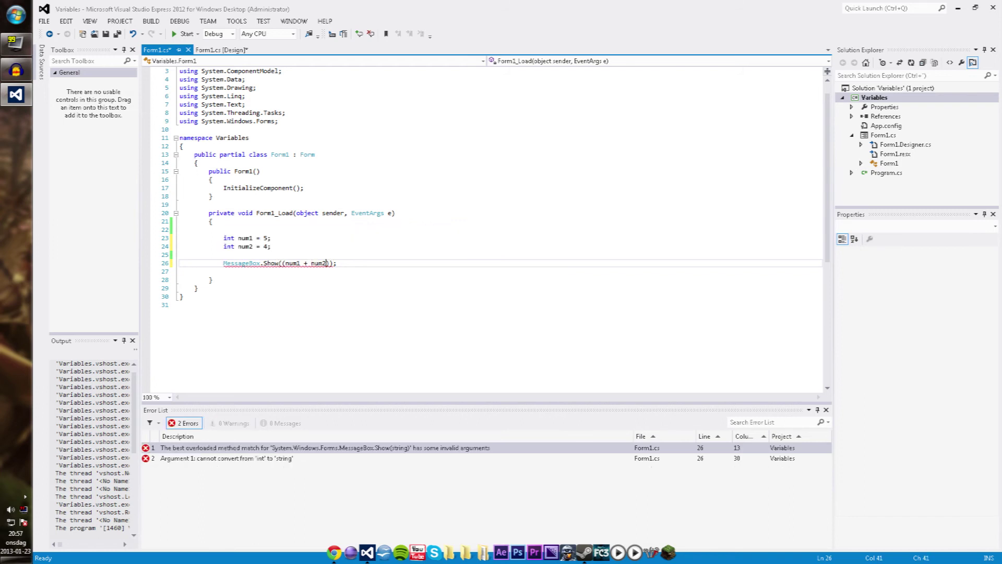
type(".To")
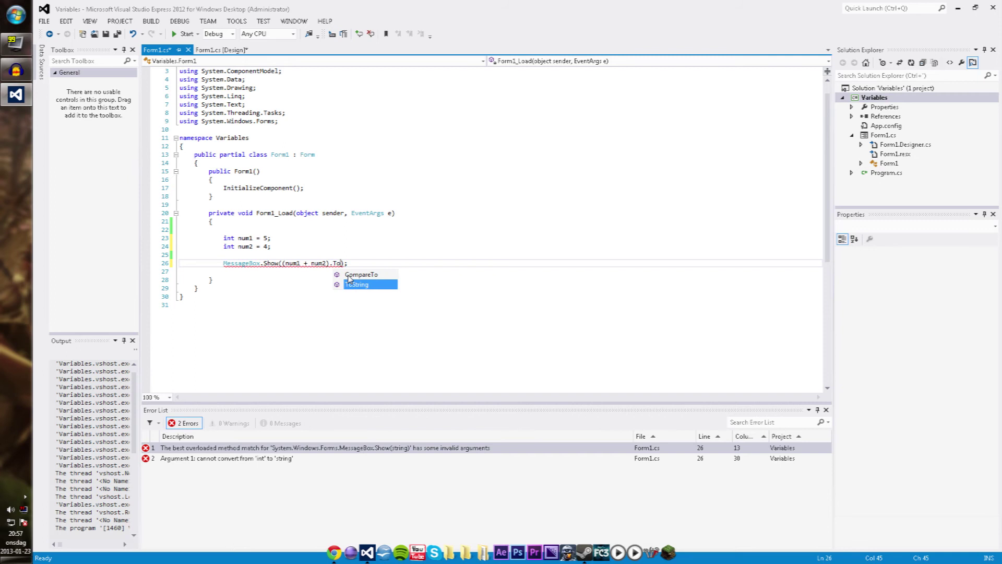
key("Tab")
type("(")
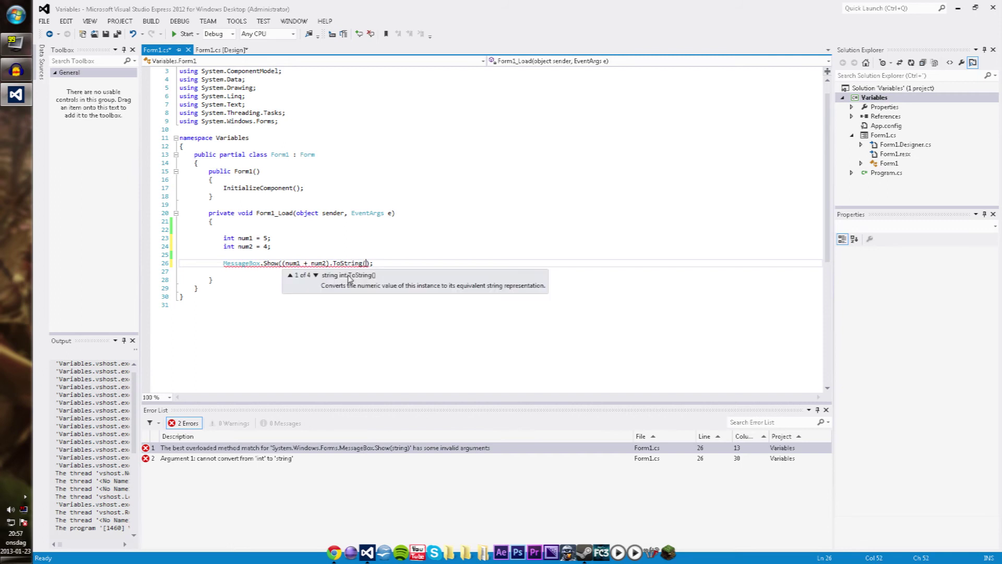
type(")")
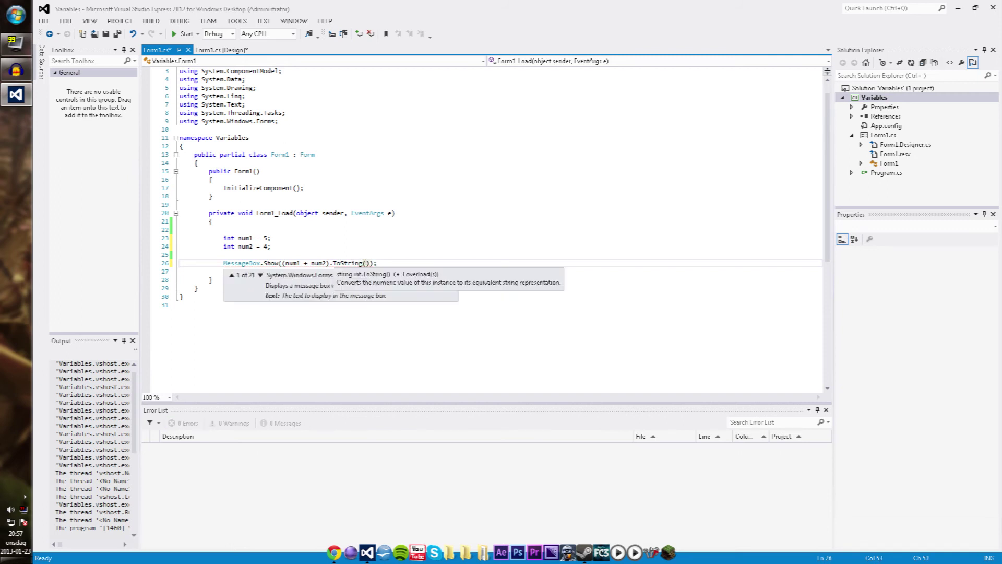
left_click(340, 263)
Step: Check the parenthesized (num1 + num2) expression, then build and run the project
key("Left")
key("Left")
key("Left")
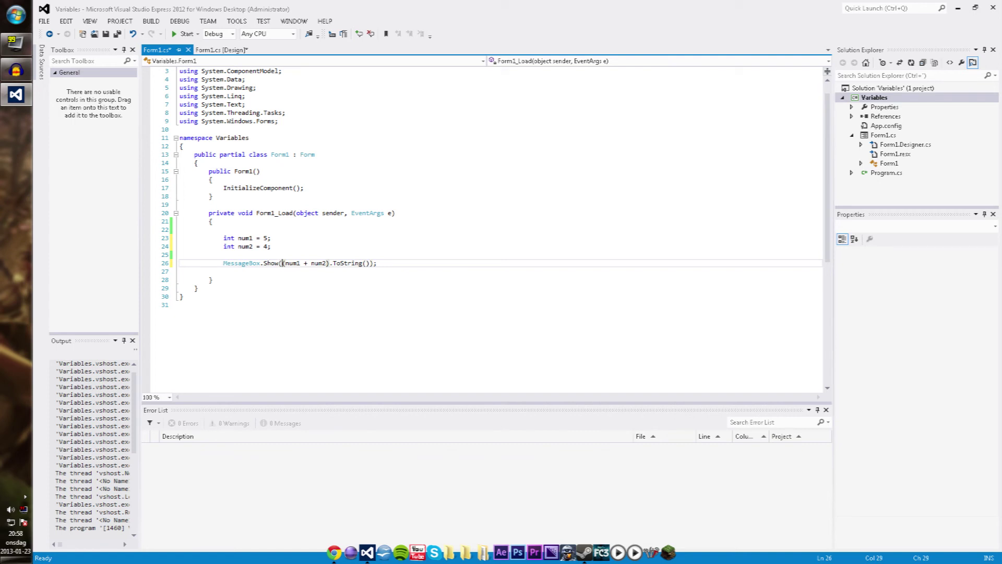
key("Right")
key("shift+Right")
key("shift+Right")
key("shift+Right")
key("Right")
key("Right")
key("Right")
key("Left")
key("Left")
key("Left")
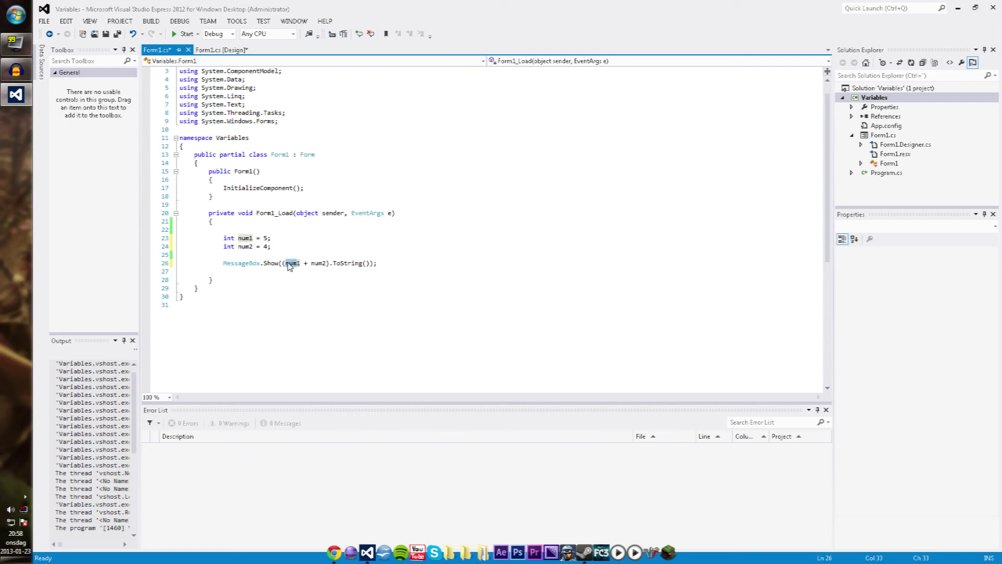
key("Left")
key("Left")
key("Left")
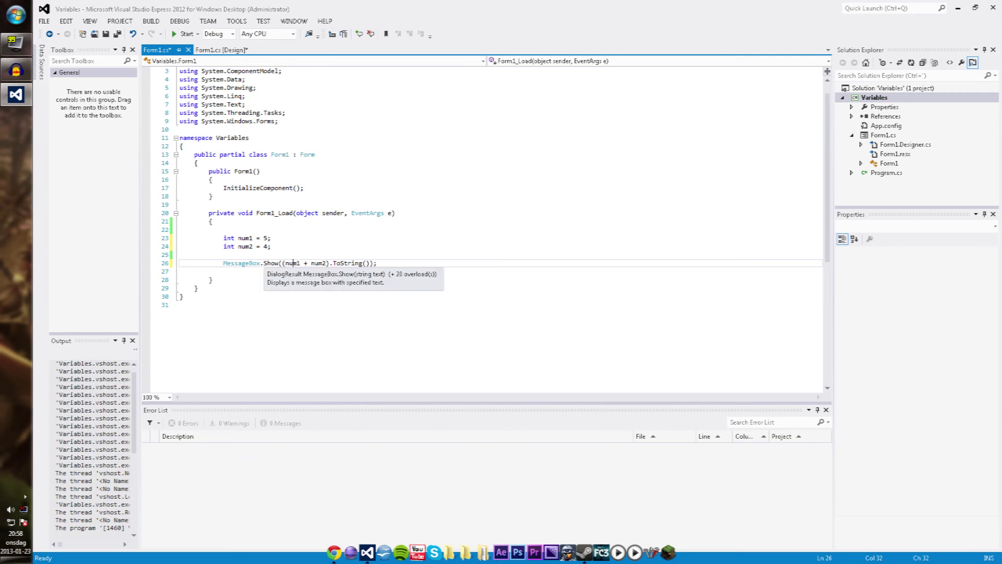
key("shift+Right")
key("shift+Right")
key("shift+Right")
key("Right")
key("Right")
key("Right")
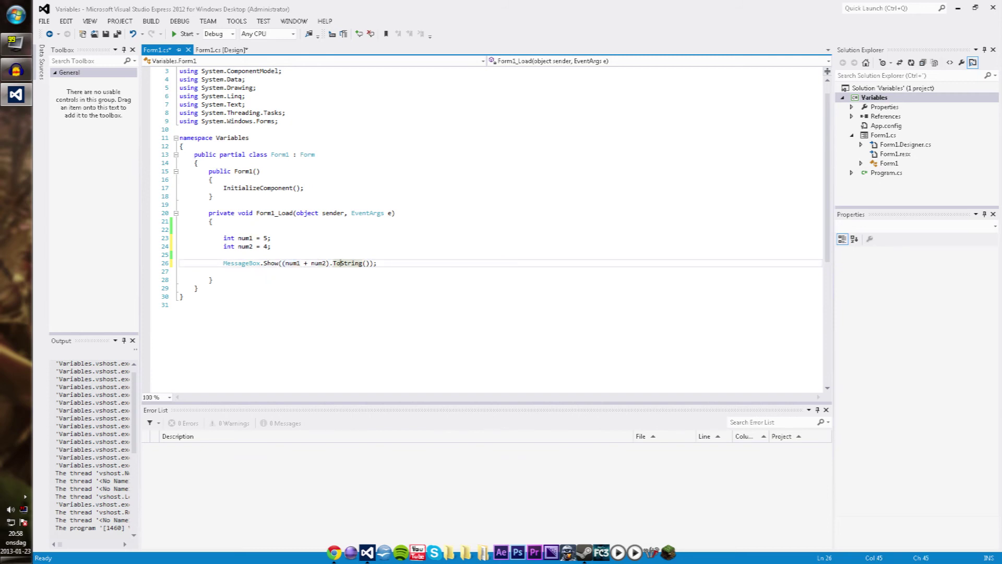
key("Right")
key("Right")
key("Right")
key("Down")
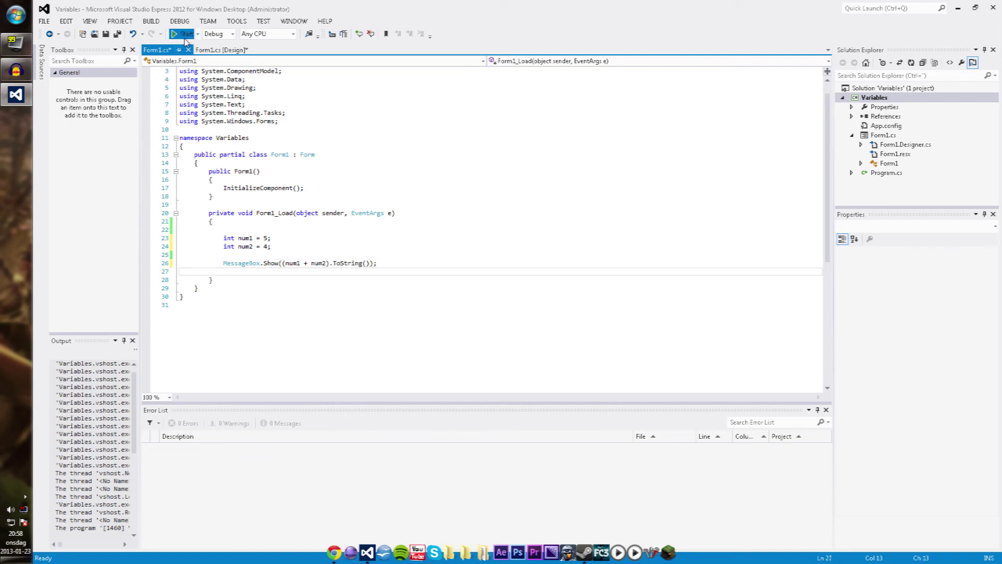
left_click(183, 34)
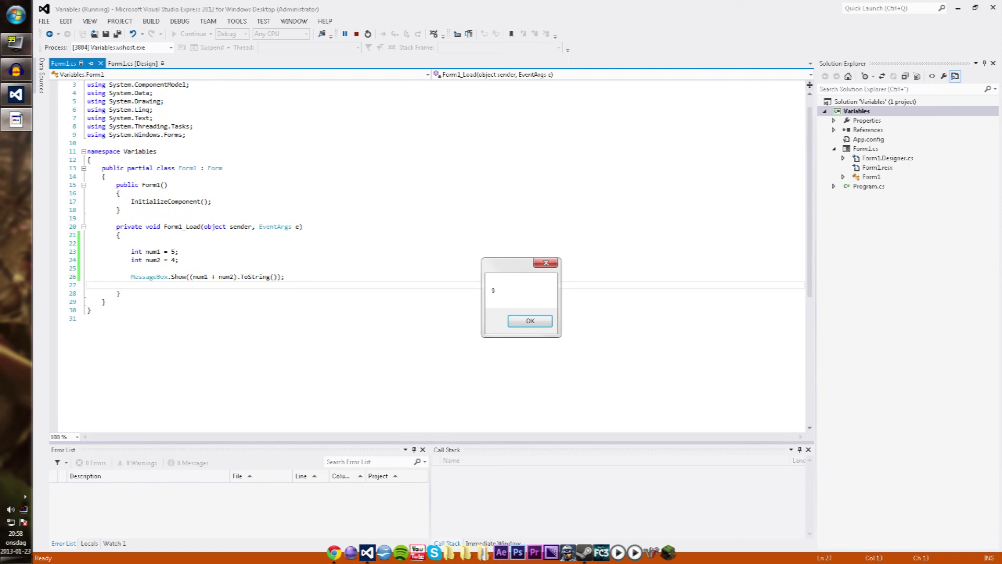
Step: Dismiss the message box showing 9 and close the running form
left_click(529, 323)
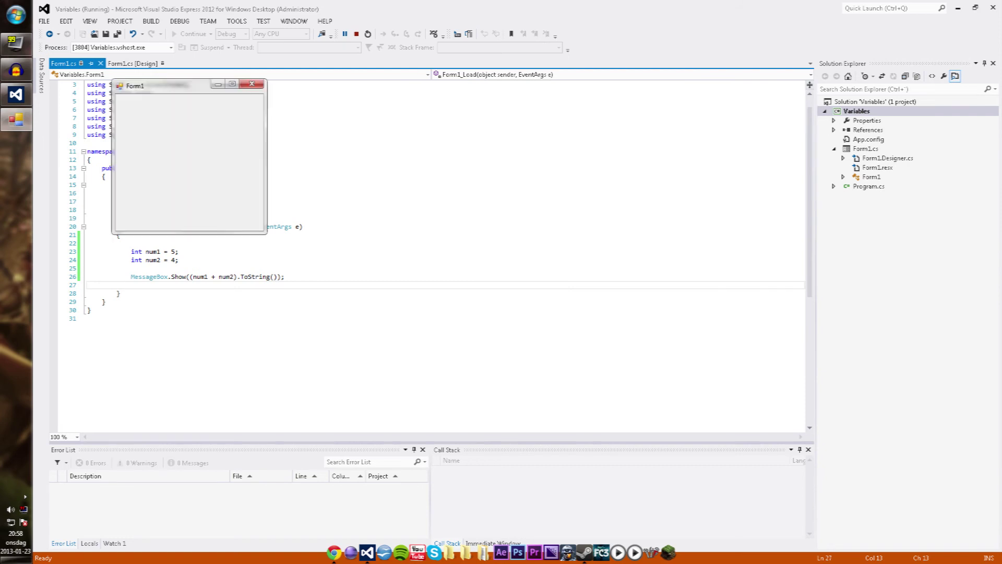
left_click(259, 86)
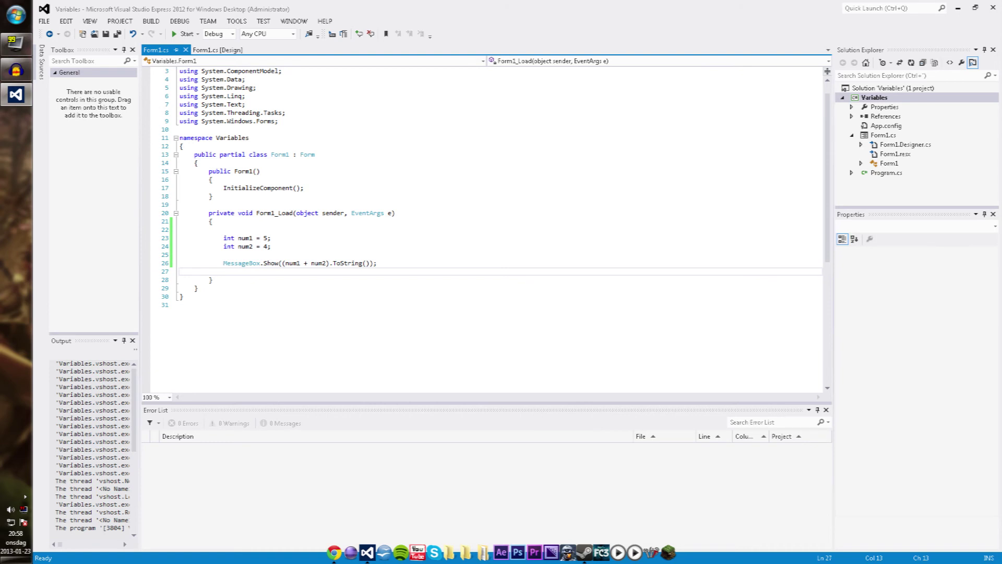
Step: Change the plus to a minus and run the app, confirming it shows 1
left_click(303, 263)
mouse_move(347, 263)
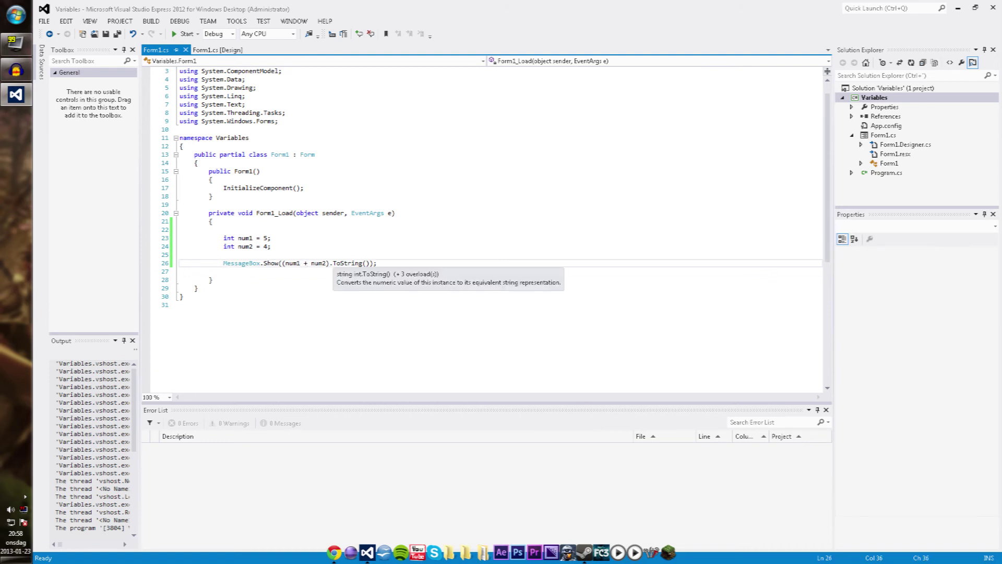
key("BackSpace")
type("-")
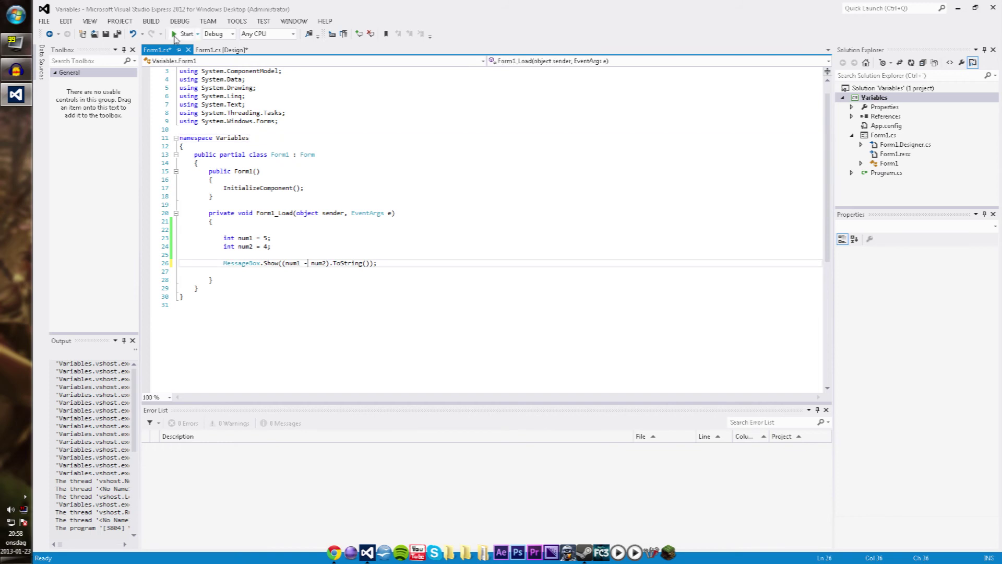
left_click(176, 35)
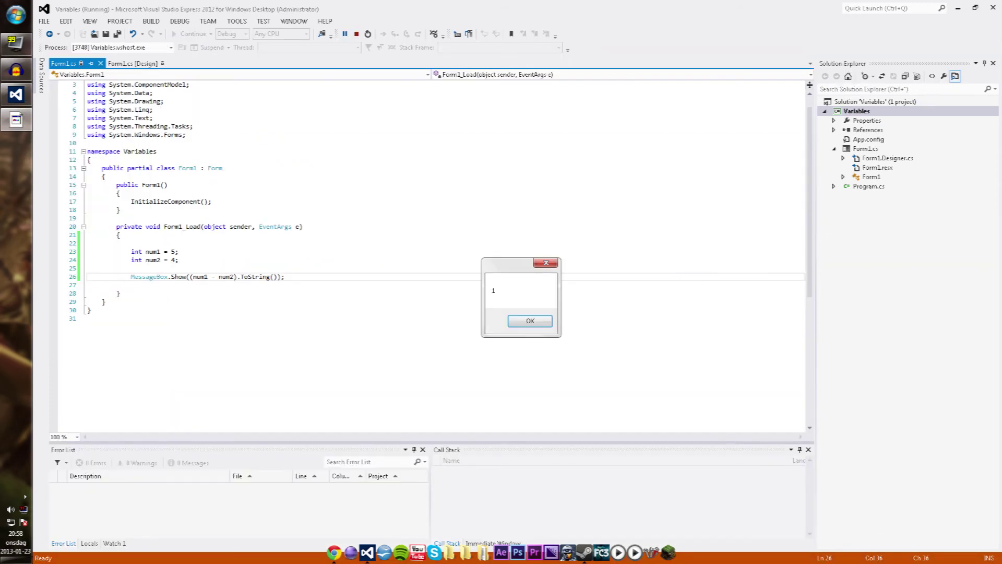
left_click(530, 322)
left_click(276, 110)
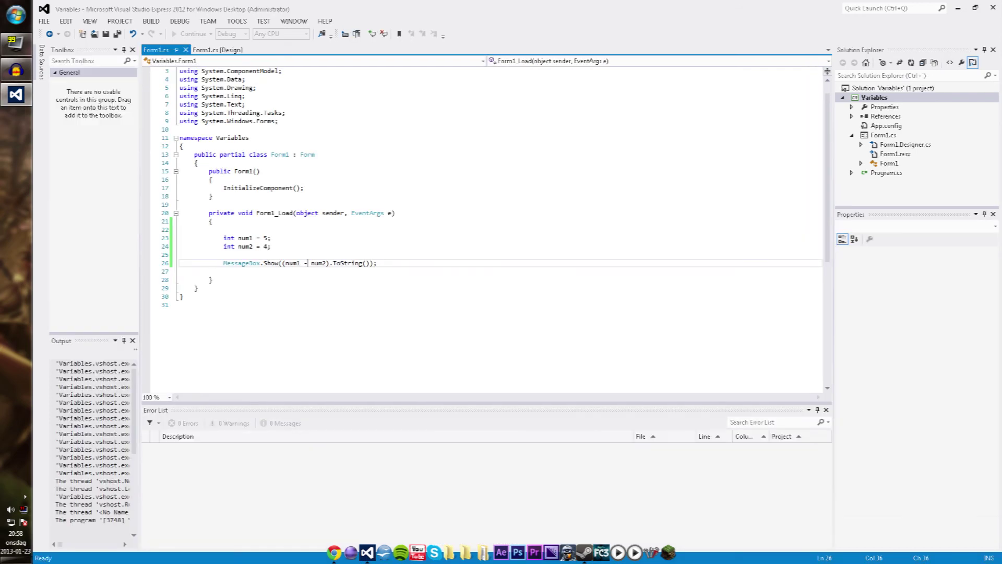
mouse_move(347, 263)
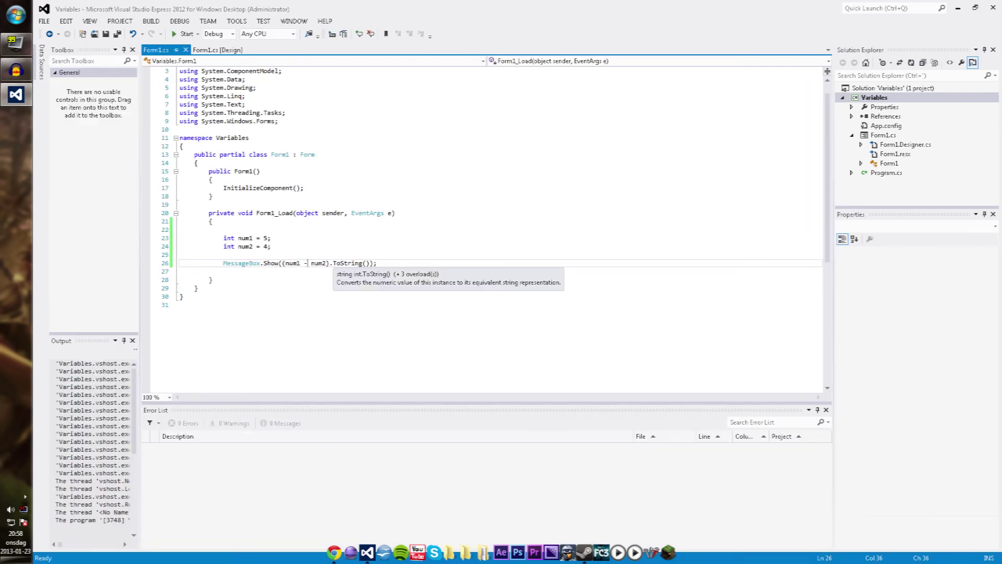
Step: Change the operator to multiplication and run the app, confirming it shows 20
key("BackSpace")
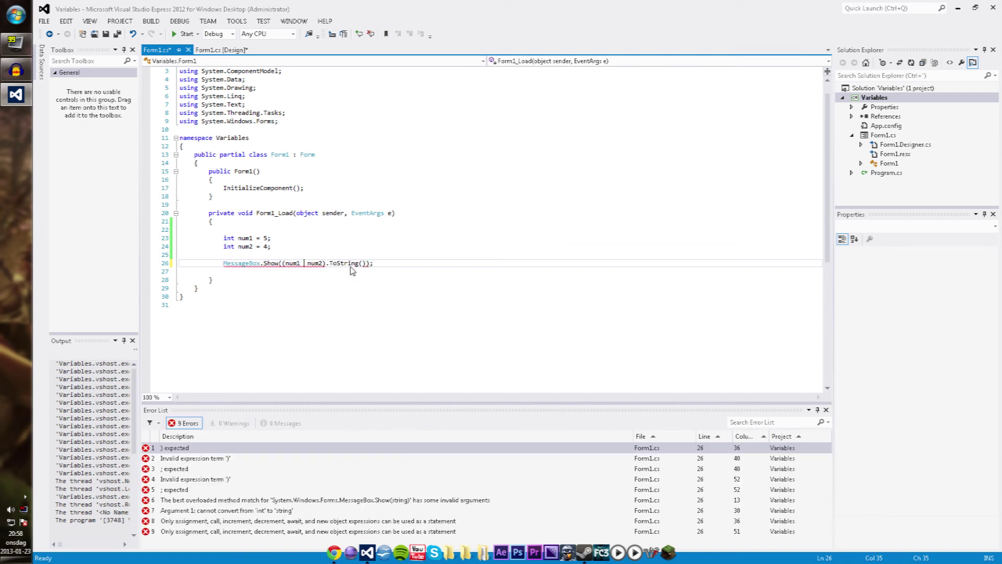
type("*")
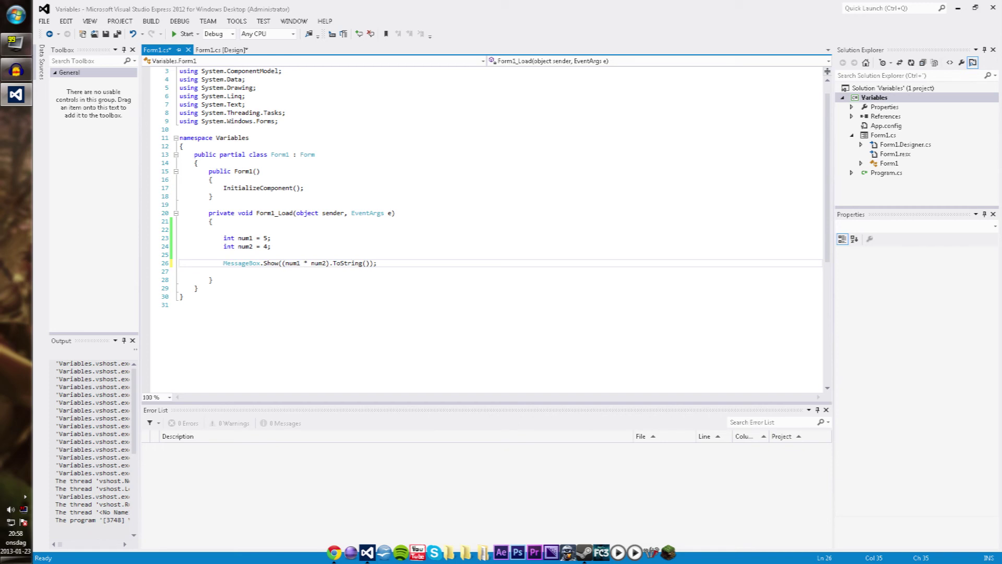
left_click(180, 34)
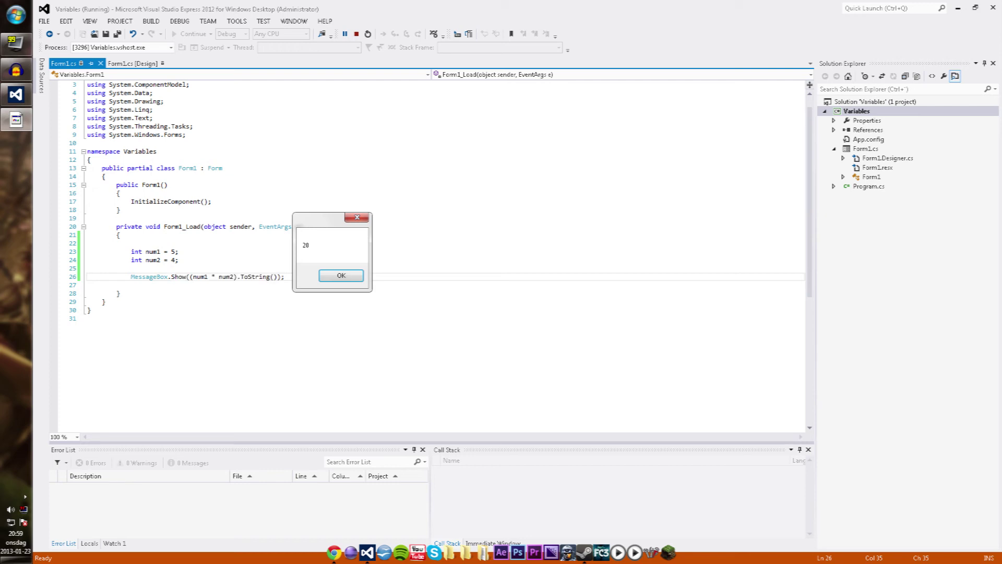
left_click(342, 276)
left_click(303, 137)
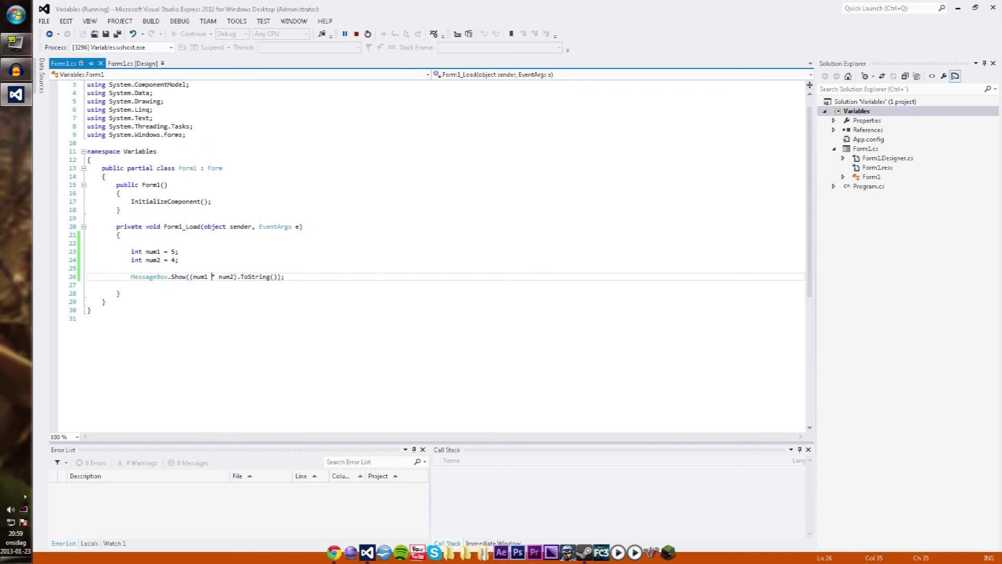
left_click(307, 263)
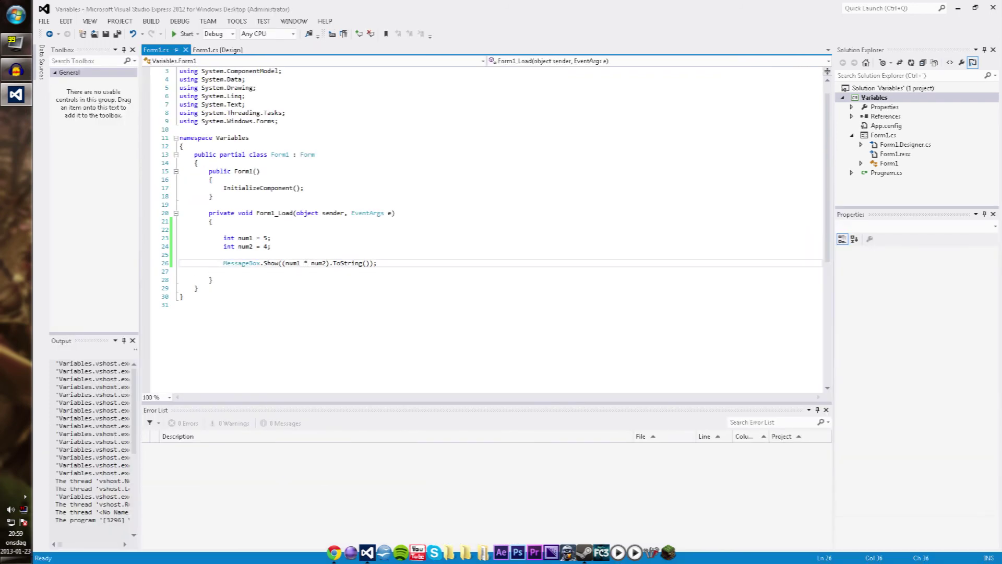
Step: Place a button and two text boxes on Form1, and caption the button Calculate
left_click(219, 49)
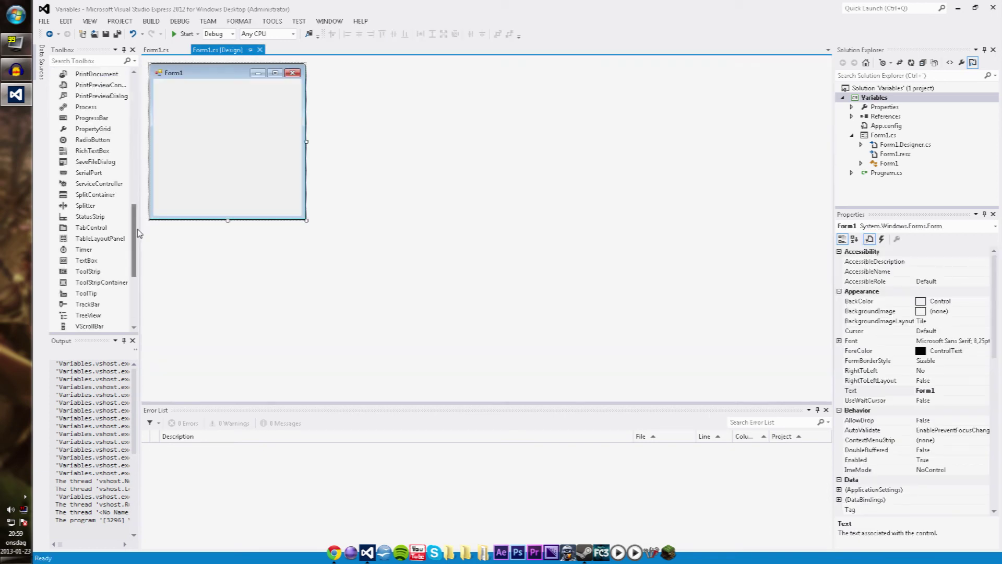
left_click_drag(135, 227, 136, 86)
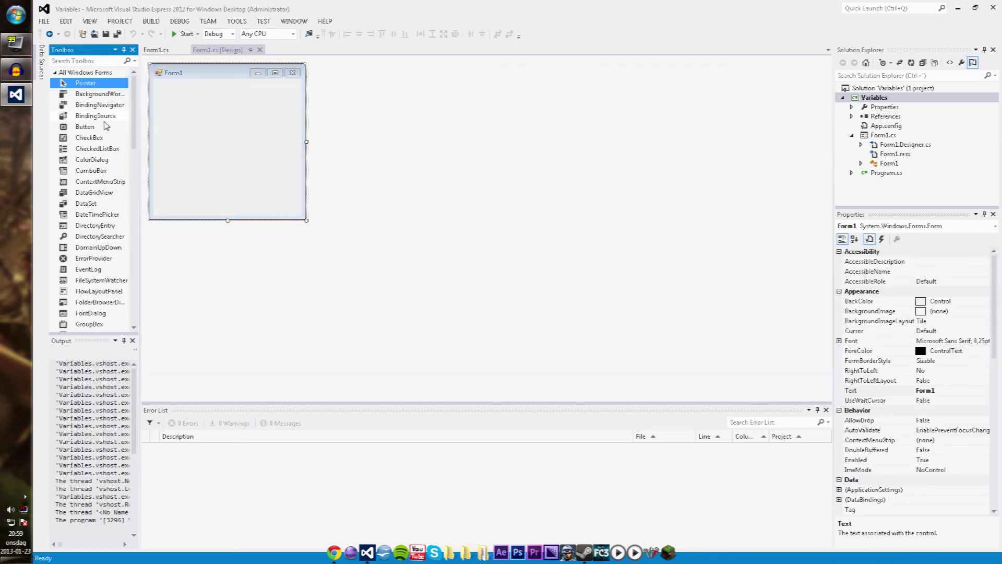
mouse_move(89, 128)
left_mouse_down()
mouse_move(208, 146)
mouse_move(235, 191)
mouse_move(222, 188)
left_mouse_up()
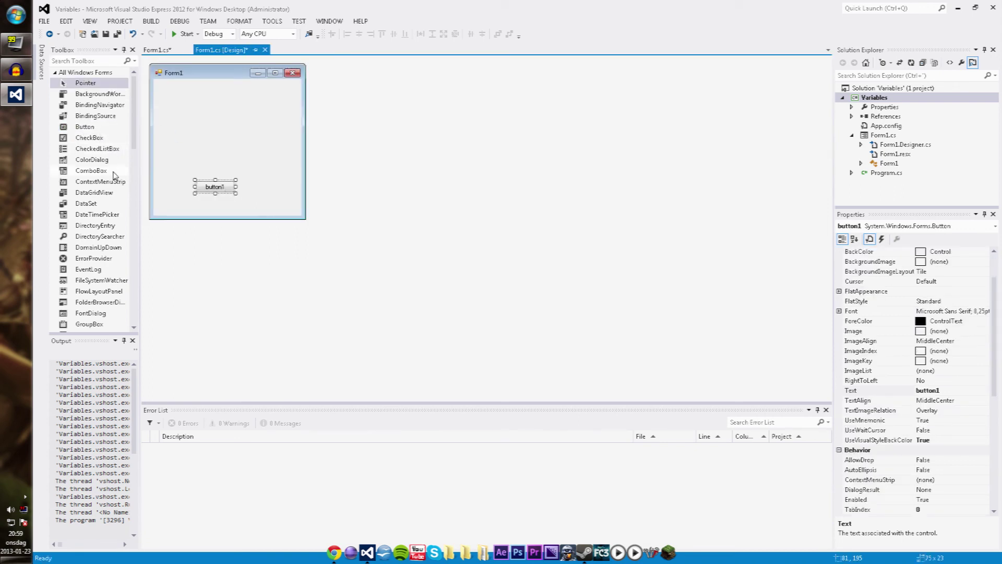
left_click_drag(134, 118, 123, 207)
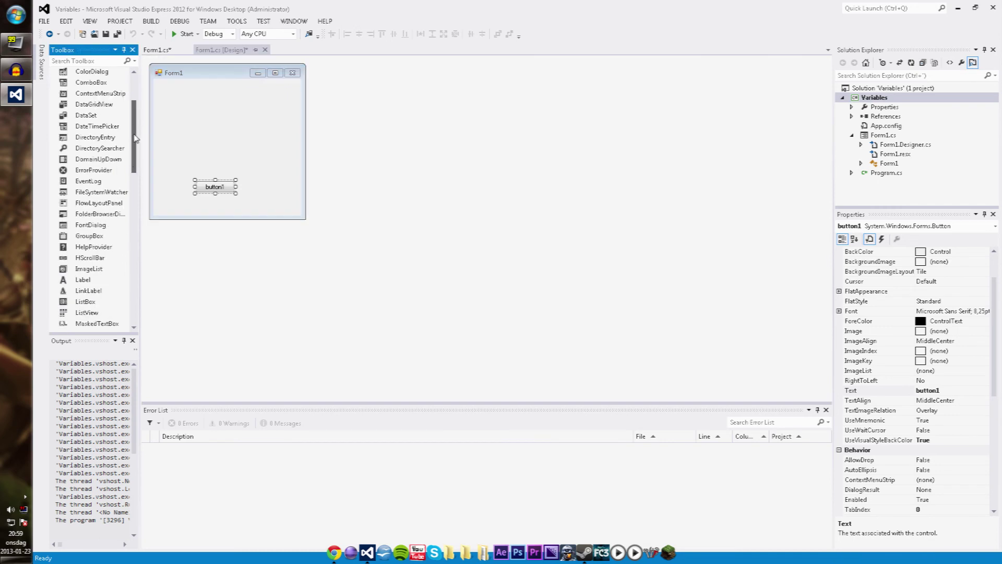
scroll(123, 207, "up", 5)
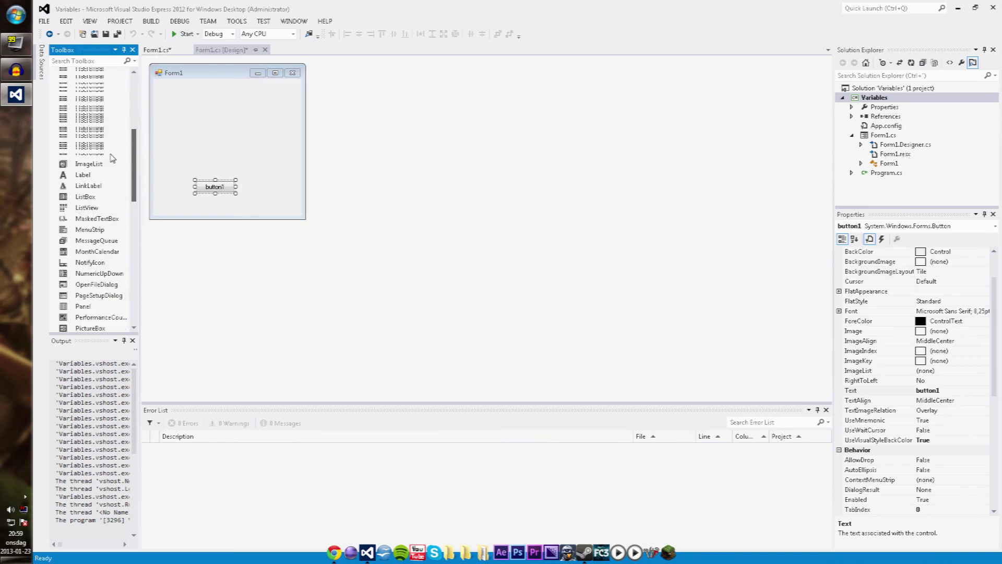
scroll(112, 153, "up", 5)
left_click(61, 74)
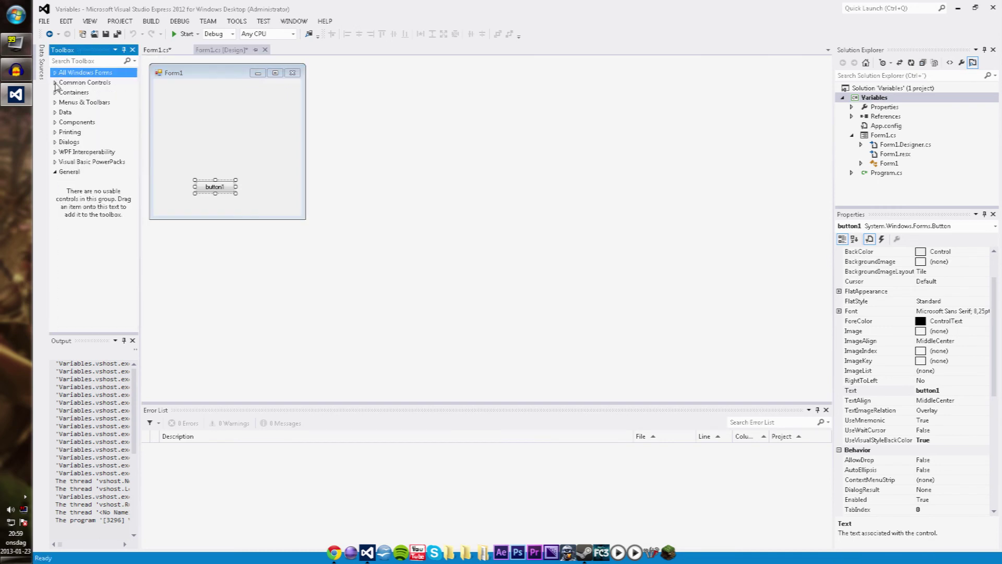
left_click(56, 74)
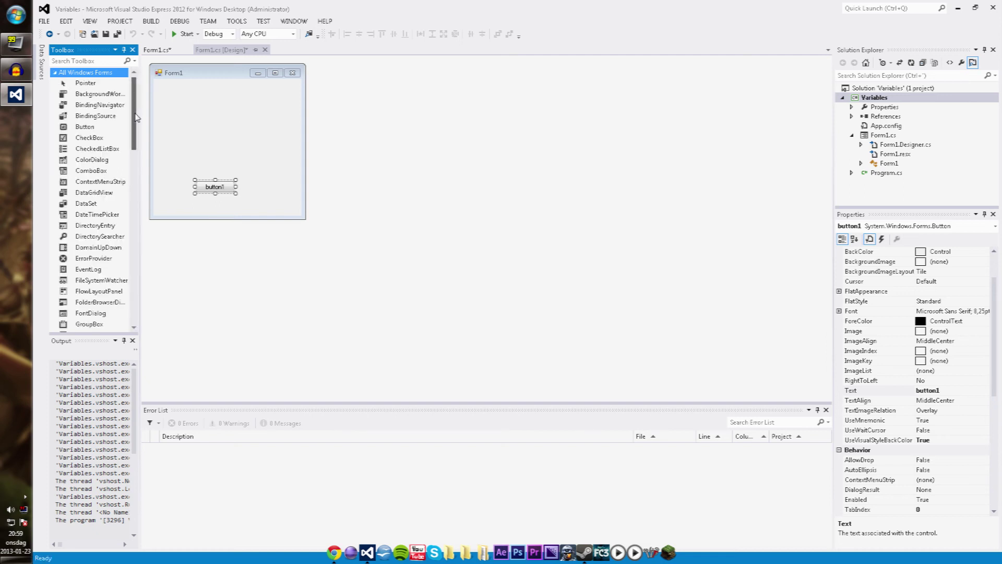
left_click_drag(134, 86, 131, 216)
scroll(130, 216, "down", 3)
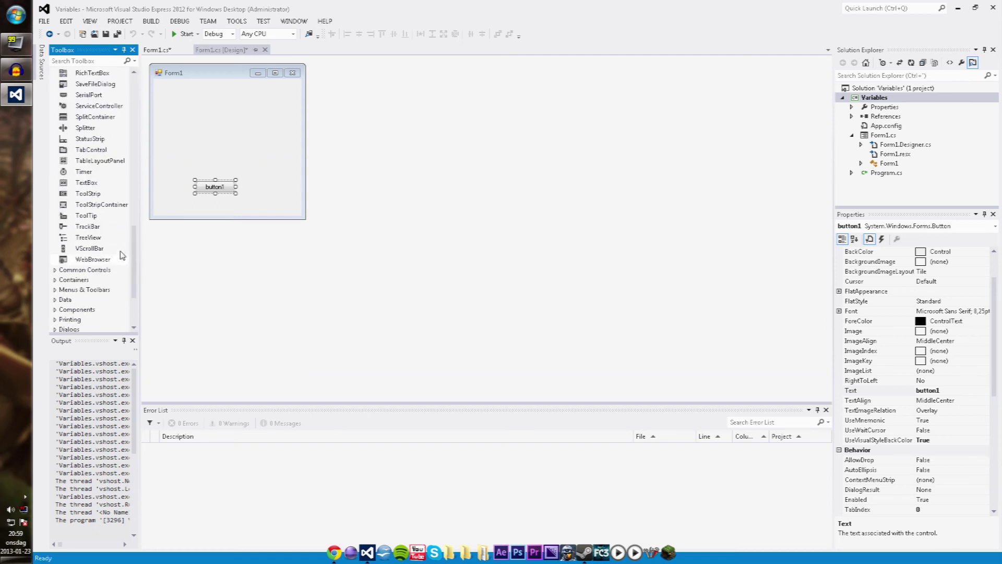
mouse_move(86, 182)
left_mouse_down()
mouse_move(189, 116)
mouse_move(255, 134)
mouse_move(246, 122)
left_mouse_up()
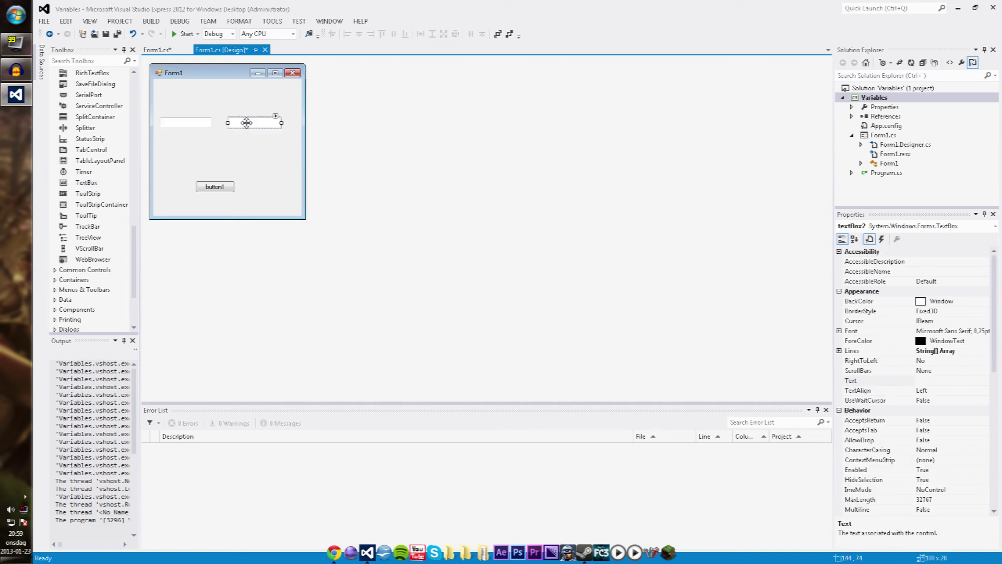
left_click_drag(223, 182, 228, 151)
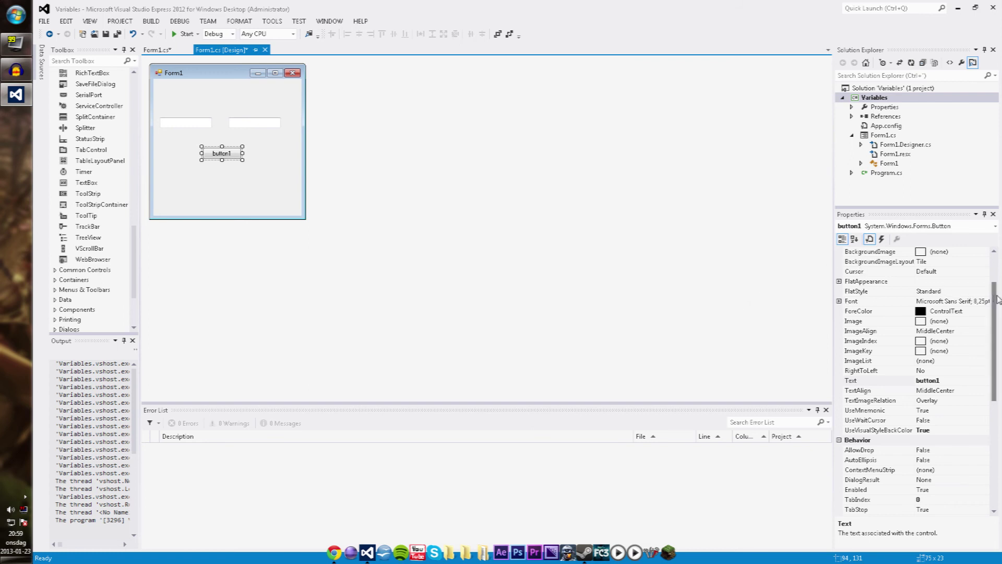
left_click_drag(992, 301, 992, 333)
double_click(863, 315)
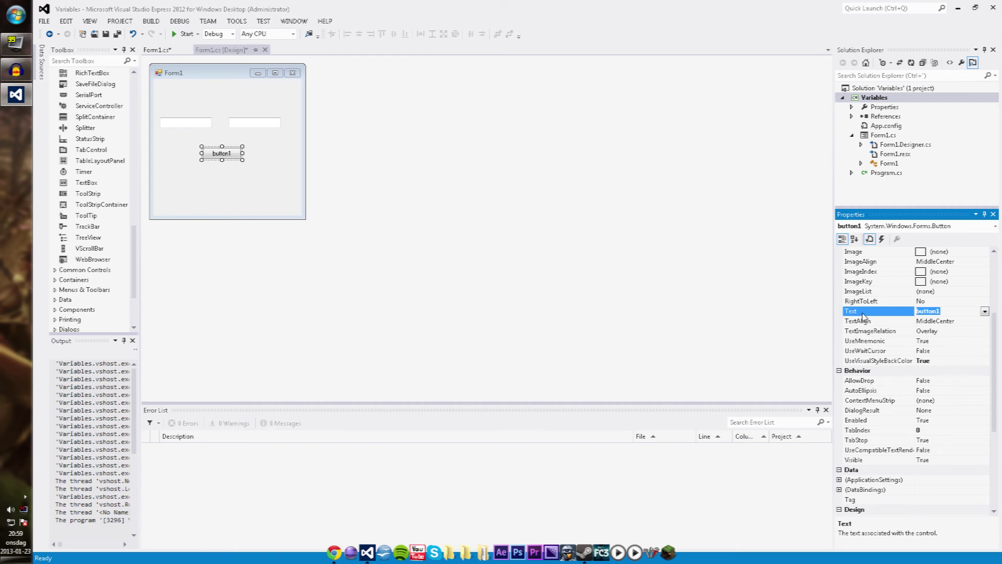
type("Cal")
type("culate")
left_click(205, 154)
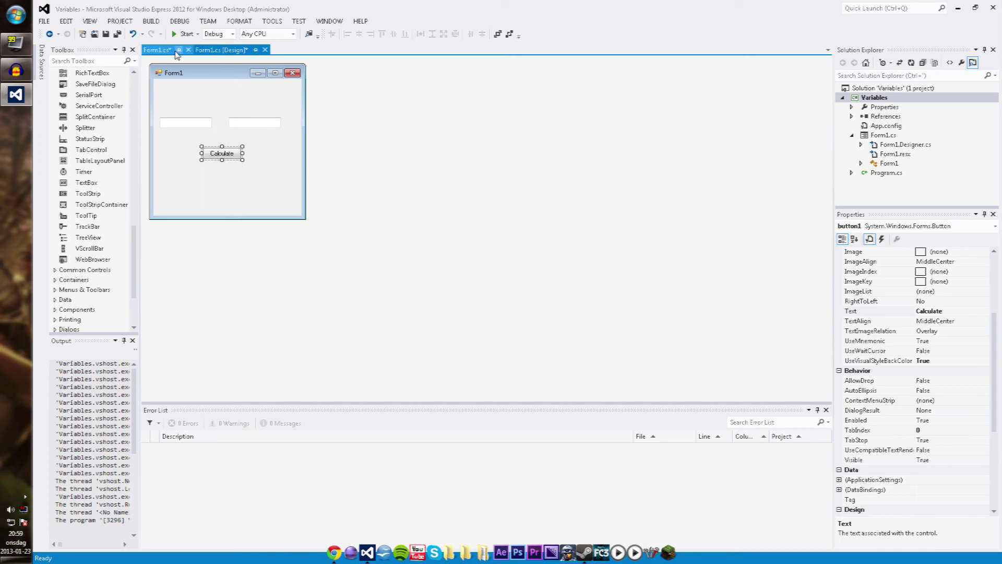
Step: Delete the Form1_Load statements and generate a button1_Click handler from the Calculate button
left_click(176, 51)
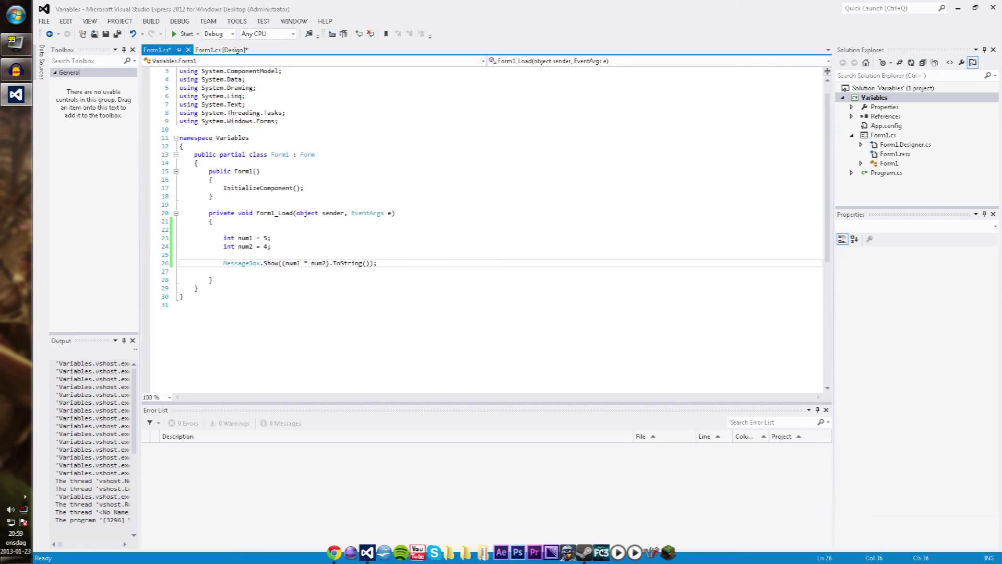
key("shift+Up")
key("shift+Up")
key("shift+Up")
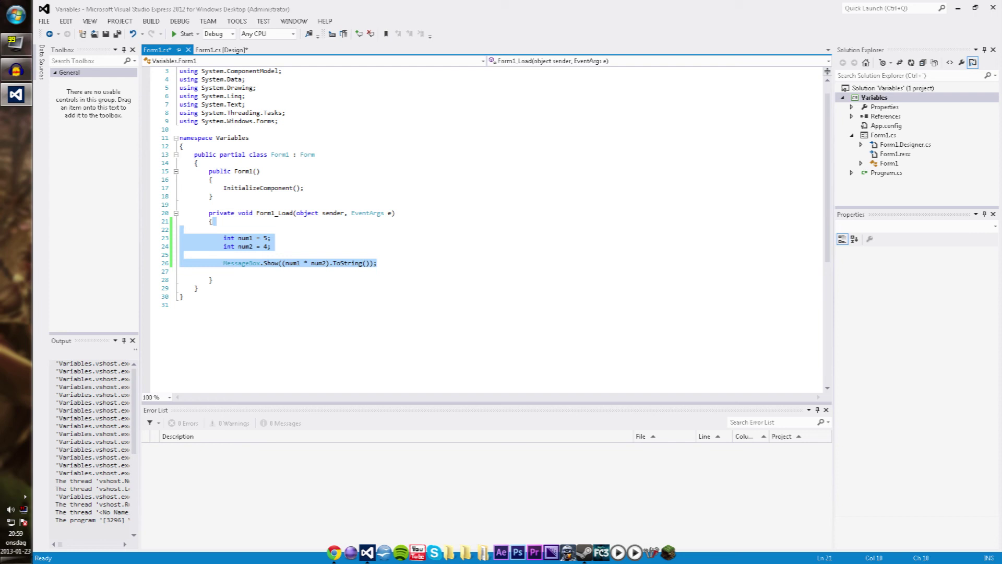
key("Delete")
left_click(216, 50)
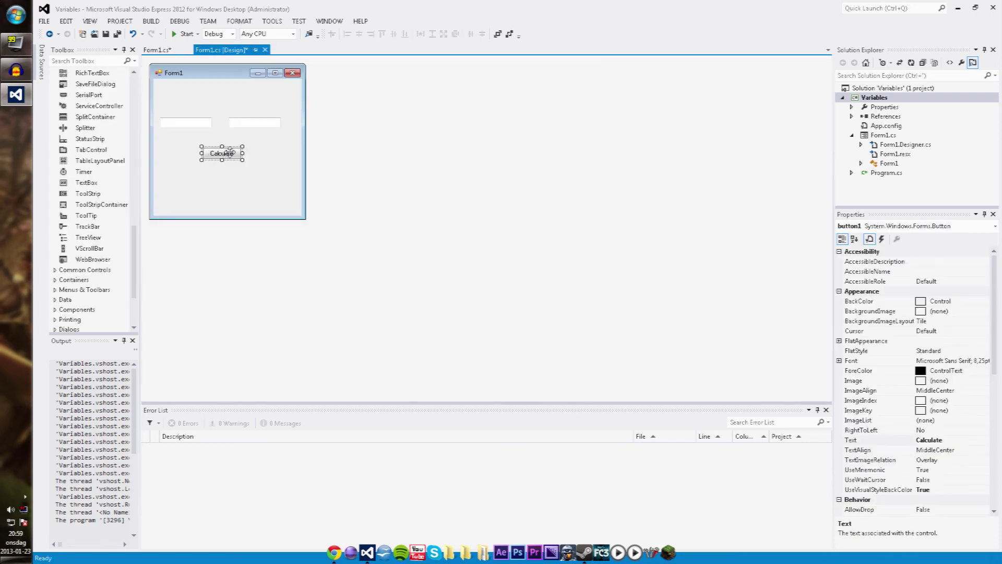
double_click(227, 154)
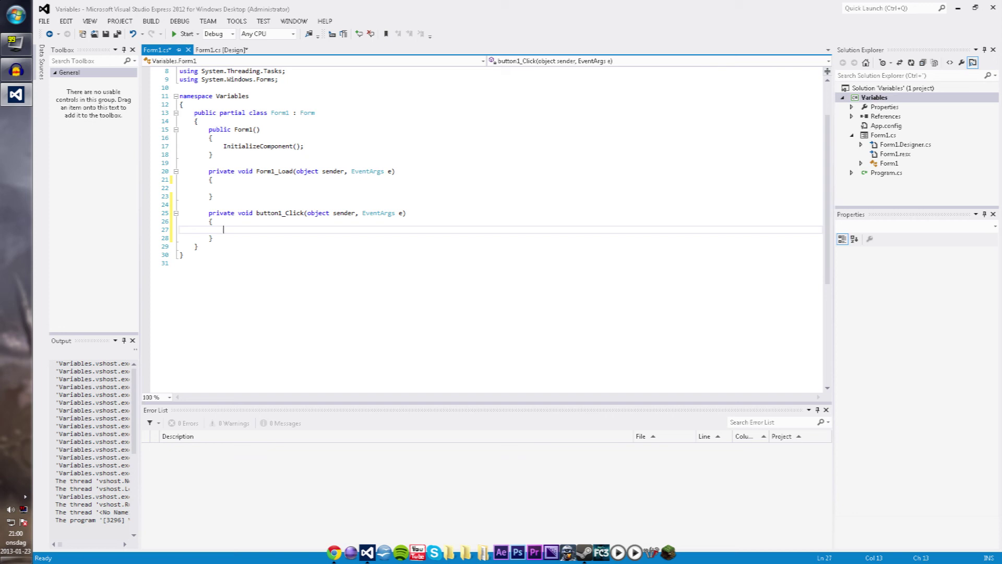
type("int")
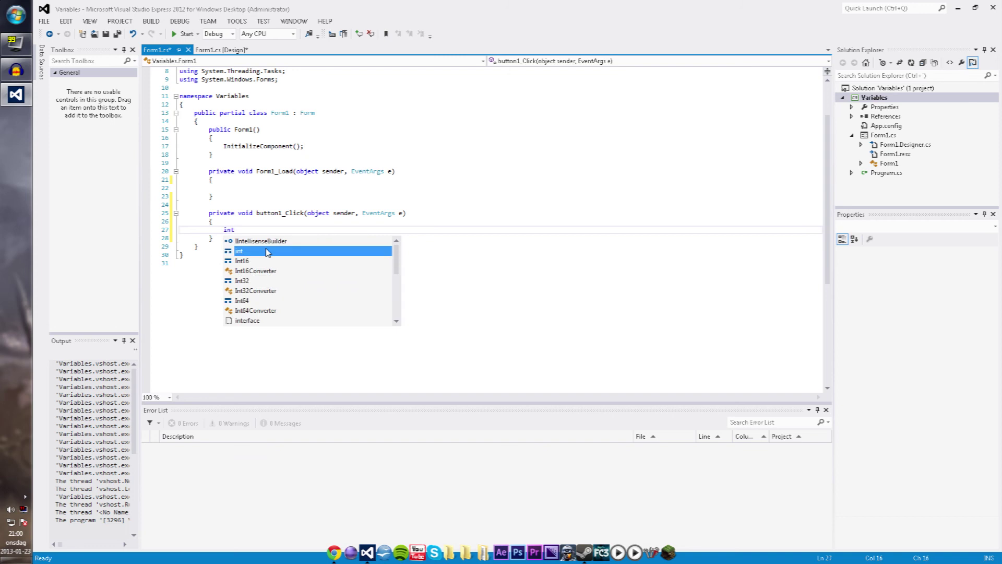
type(" num")
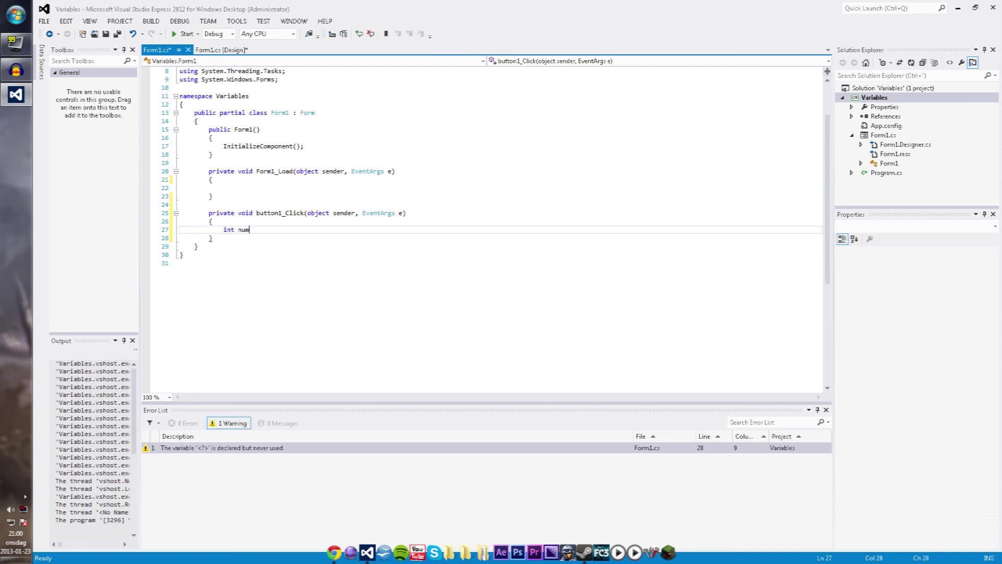
type("1, ")
type("num2;")
Step: Start the num1 assignment from textBox1, checking in the designer which box is textBox1
key("Return")
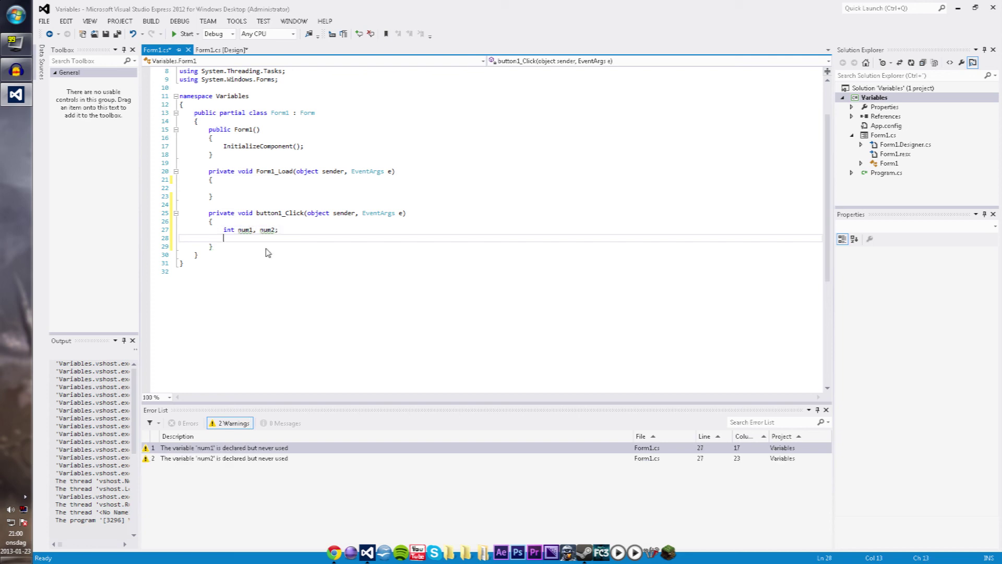
type("num1")
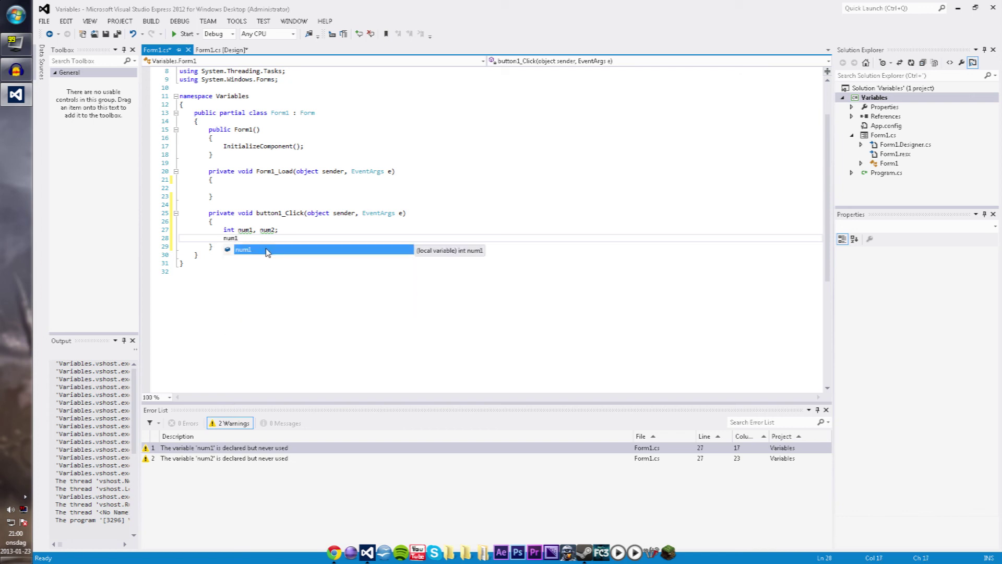
type(" = tex")
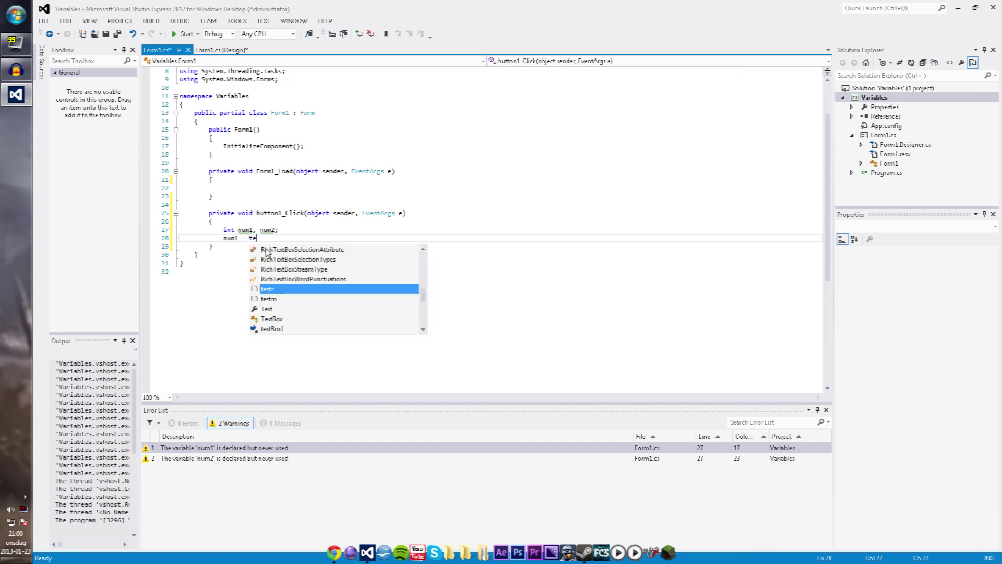
key("space")
type("tBox1.")
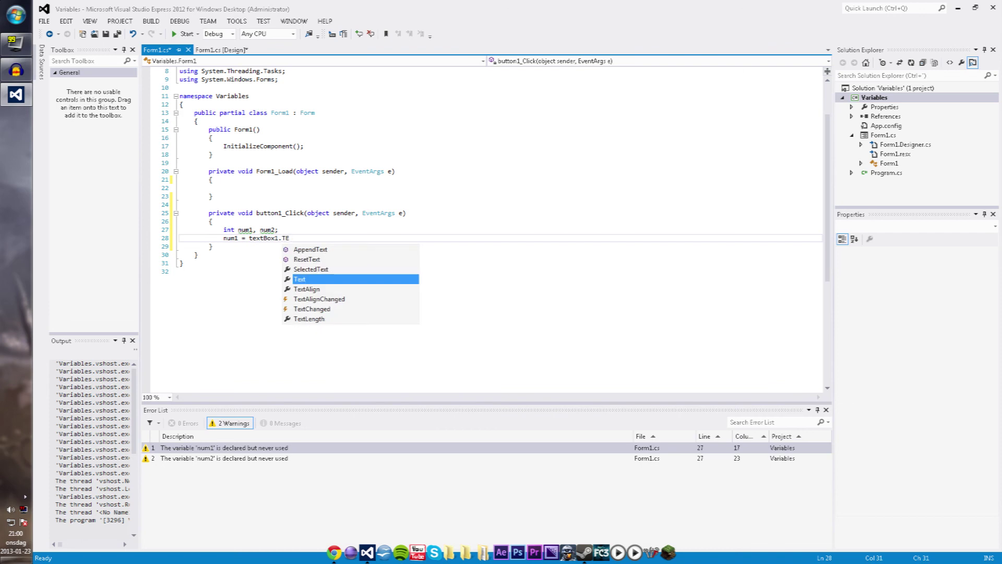
type("Text")
left_click(222, 49)
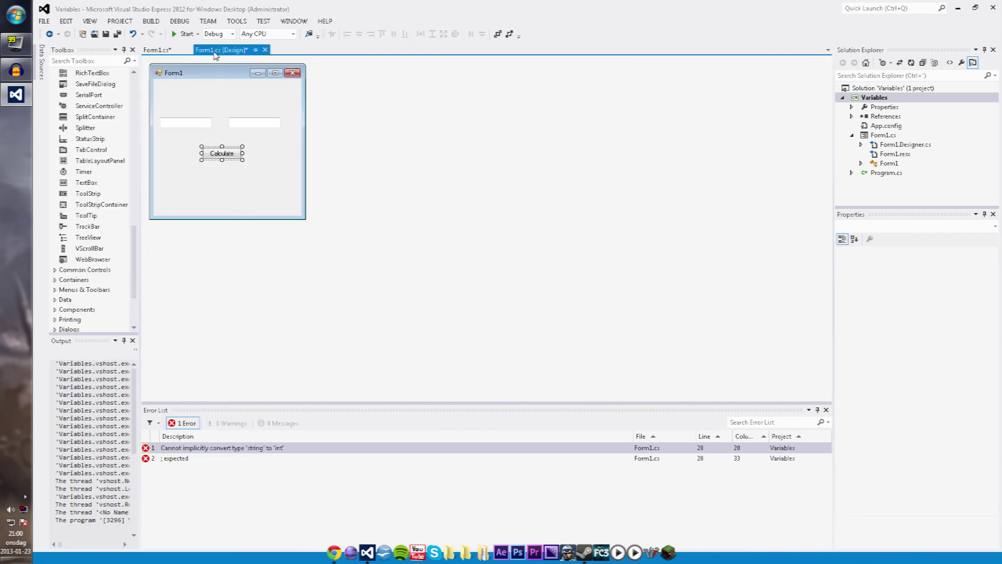
left_click(199, 122)
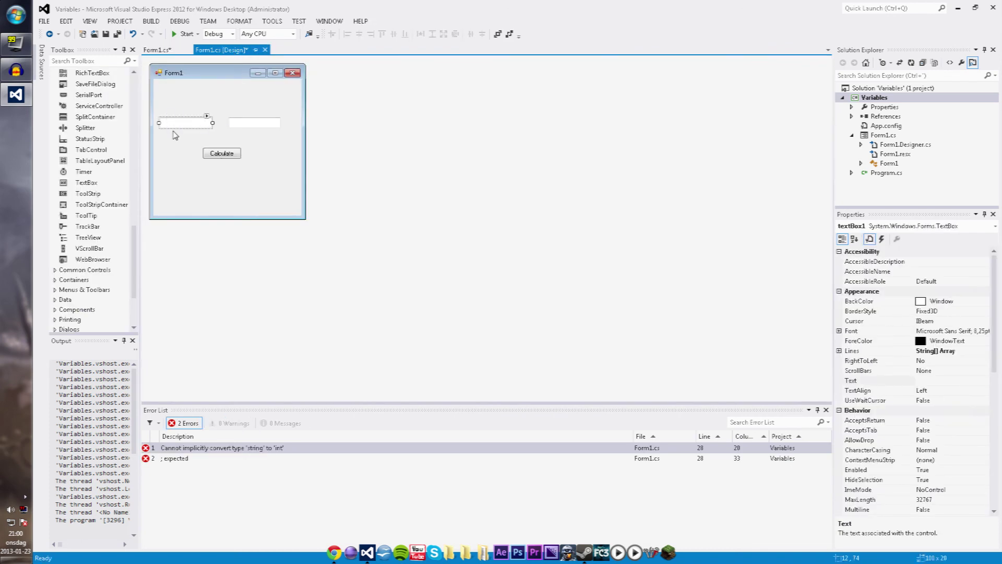
left_click(156, 49)
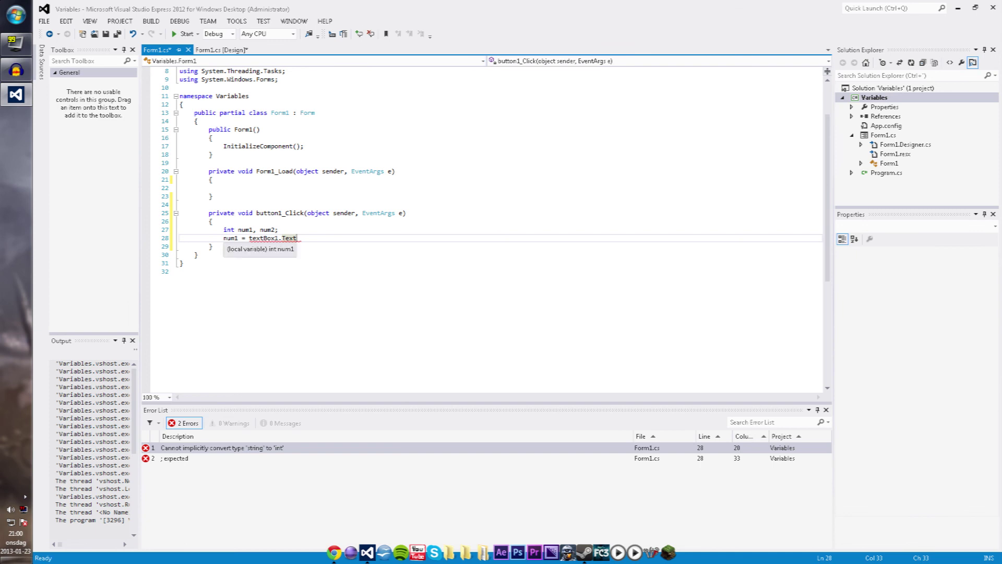
left_click(255, 238)
key("End")
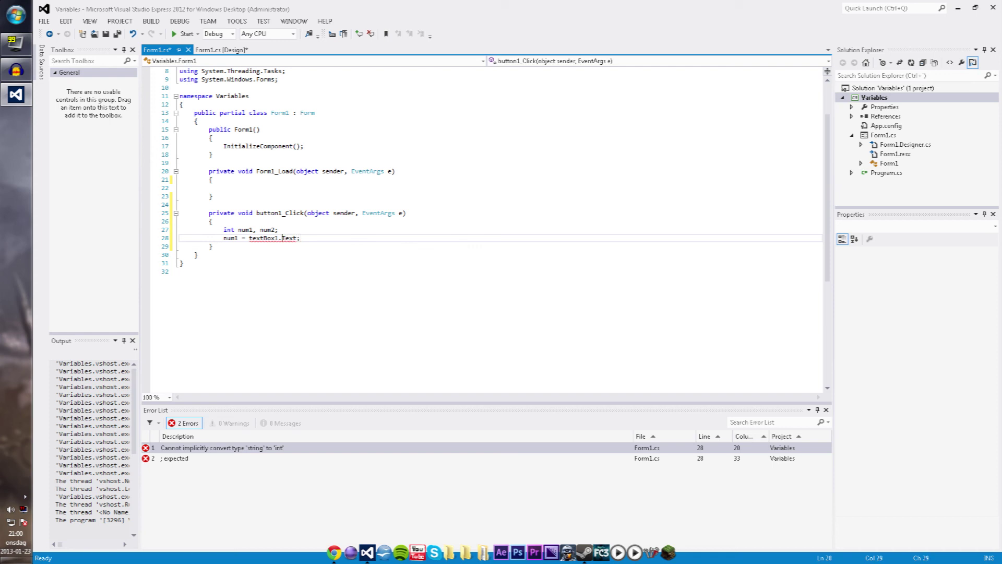
key("Left")
key("Left")
key("Left")
type("Conve")
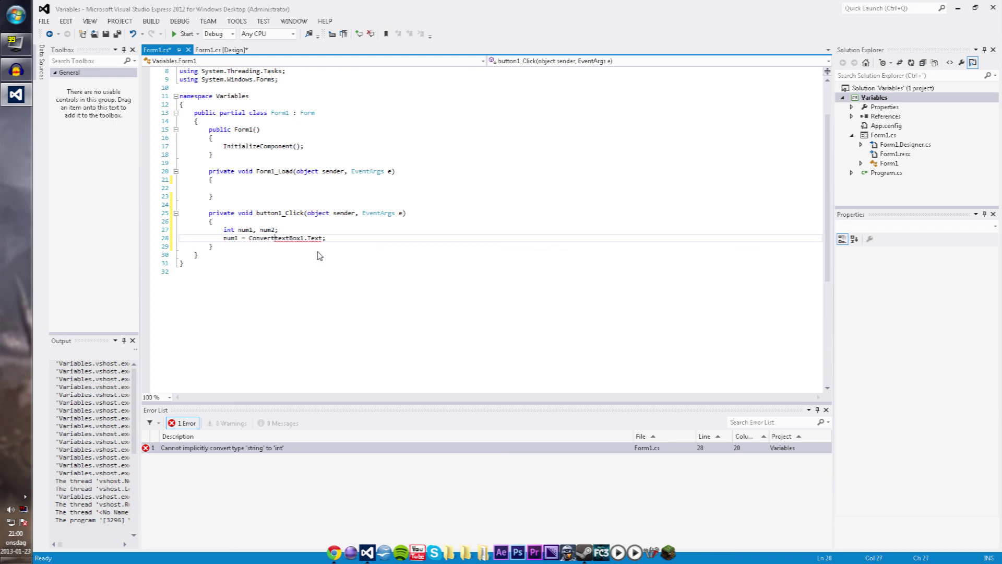
type("rt-")
Step: Correct line 28 so it converts textBox1's text to num1 with Convert.ToInt16
key("BackSpace")
key("ctrl+Right")
key("ctrl+Right")
key("ctrl+Right")
key("BackSpace")
type(".")
type("ToU")
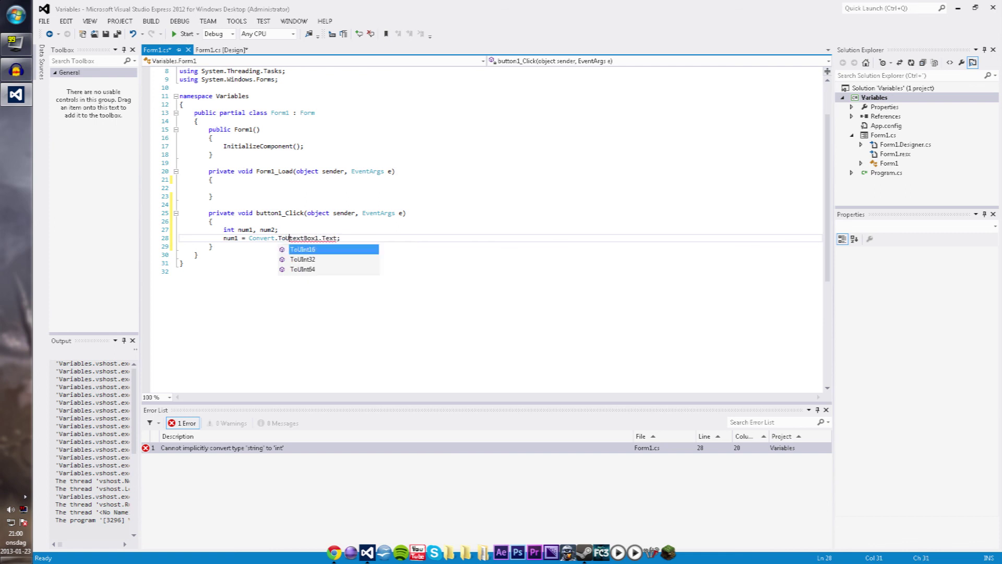
key("BackSpace")
type("I")
type("nt16")
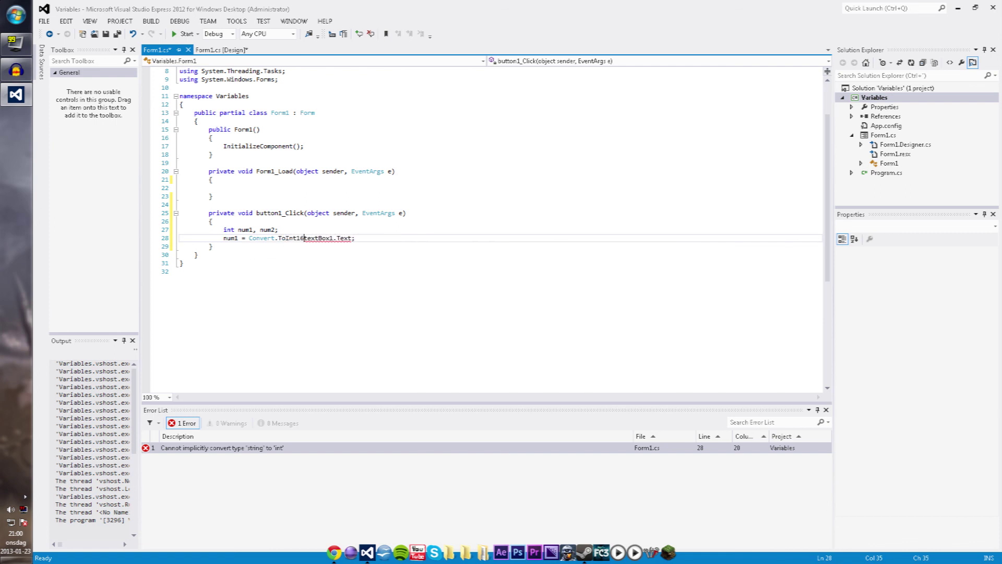
type("(")
key("End")
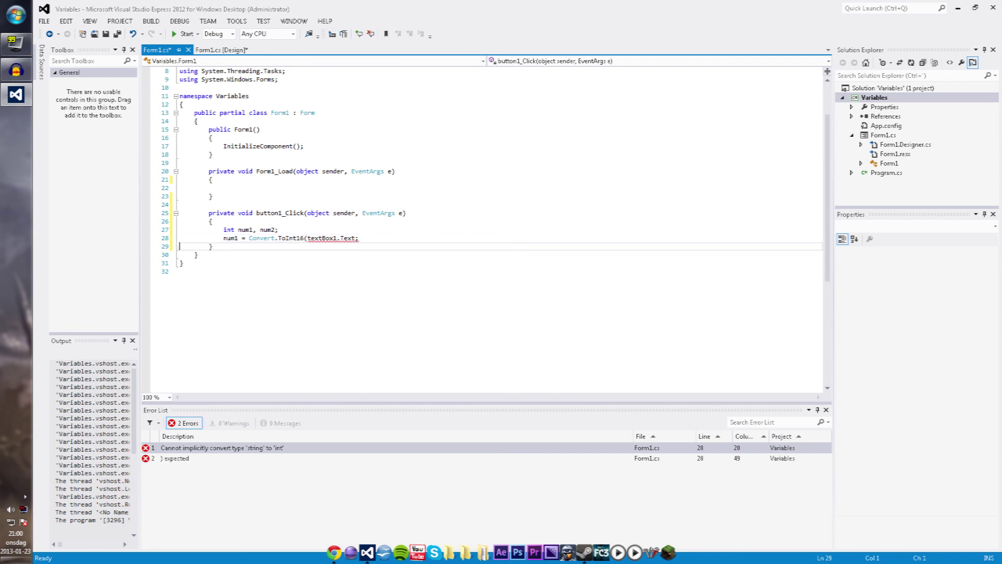
type(")")
key("Up")
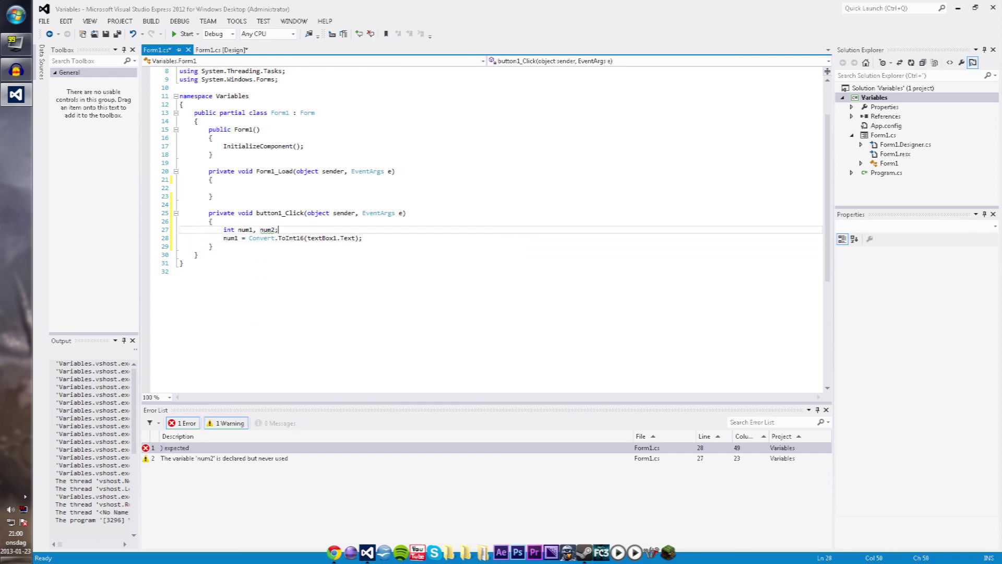
key("Down")
key("Down")
key("Up")
key("End")
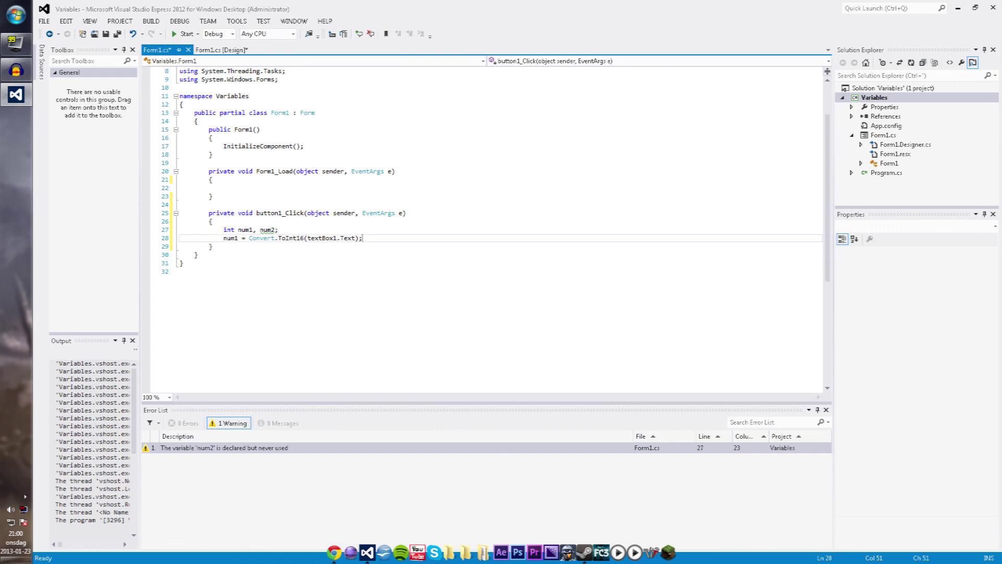
Step: Duplicate the num1 line as a num2 line that reads textBox2, then add new lines below
key("ctrl+shift+Left")
key("ctrl+shift+Left")
key("ctrl+shift+Left")
key("ctrl+shift+Left")
key("ctrl+shift+Left")
key("ctrl+shift+Left")
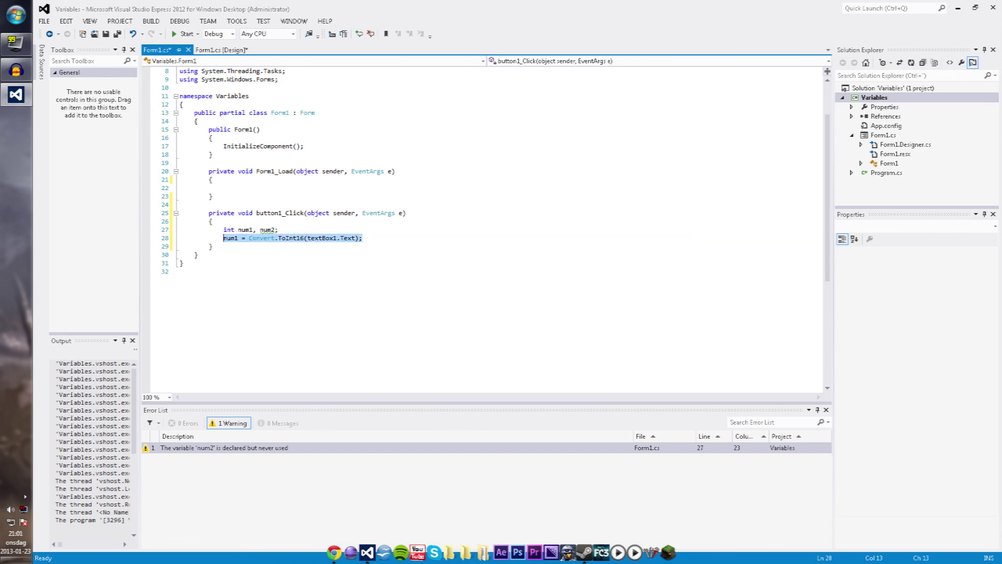
key("ctrl+c")
key("End")
key("Return")
key("ctrl+v")
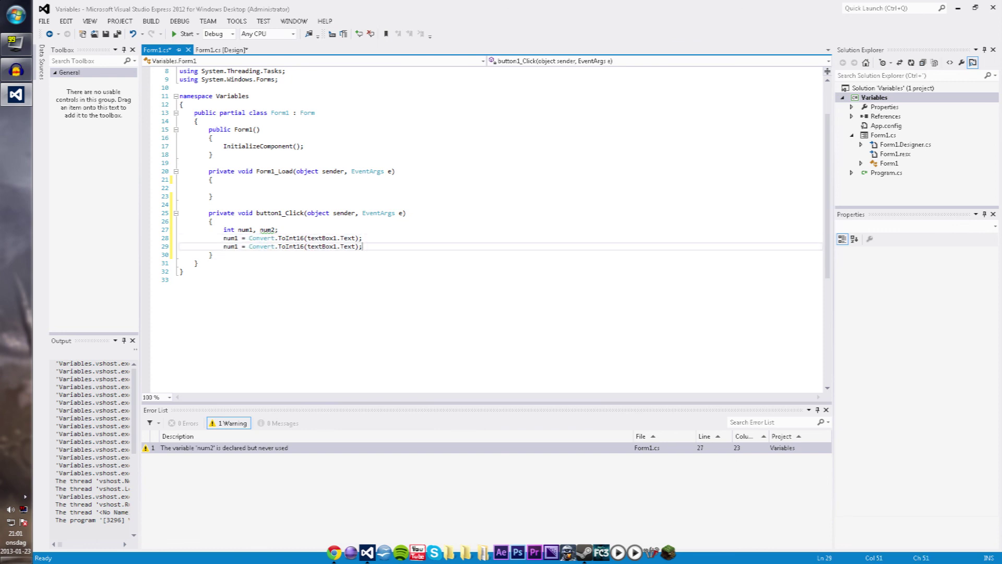
key("Home")
key("Right")
key("Right")
key("Right")
key("BackSpace")
type("2")
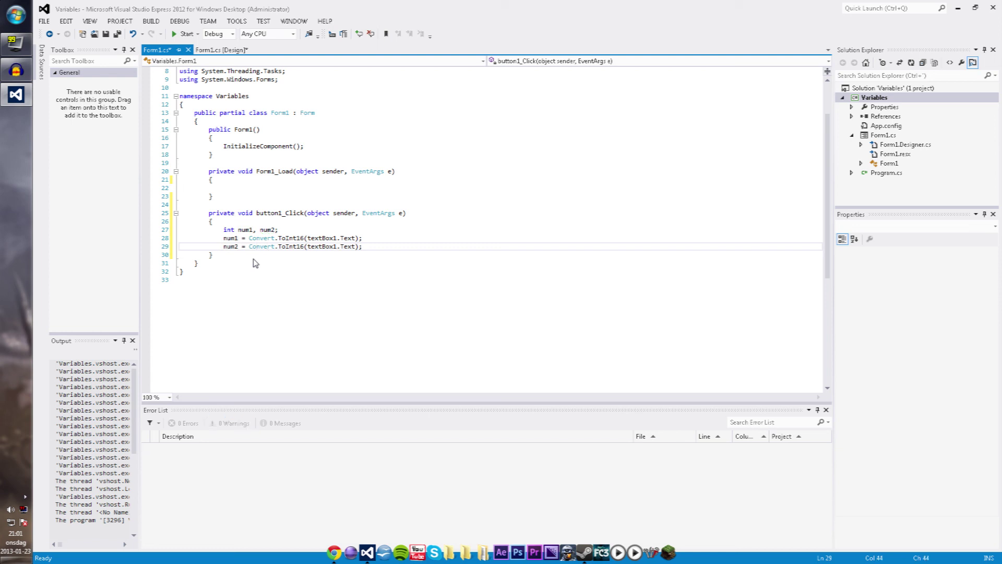
key("Right")
key("Right")
key("Right")
key("BackSpace")
type("2")
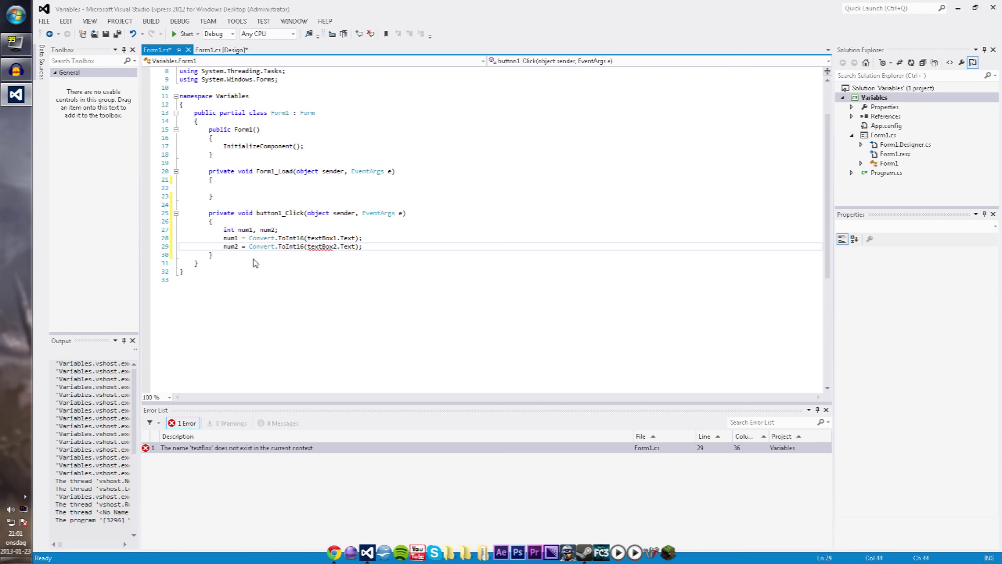
key("Up")
key("End")
key("Down")
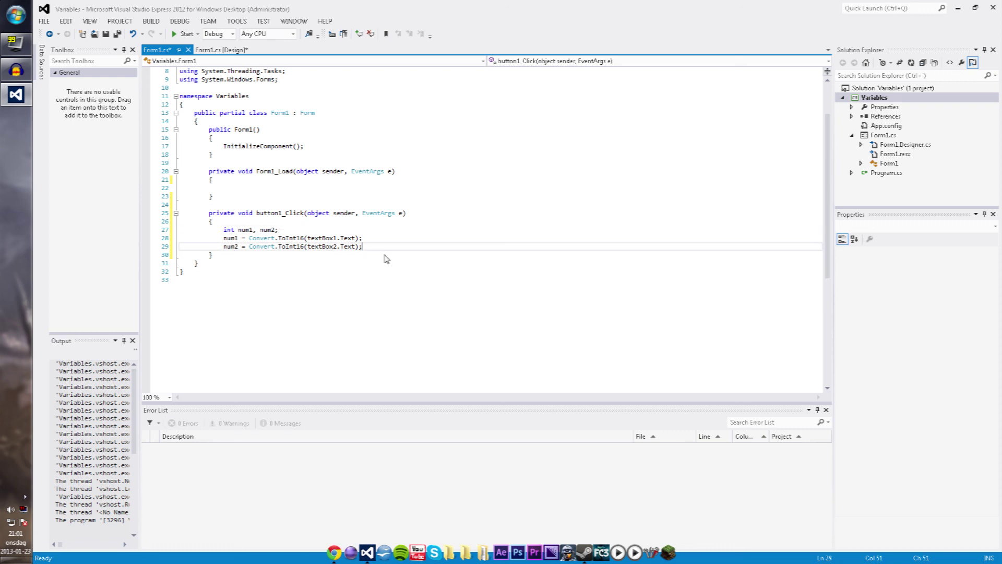
key("Return")
key("Return")
type("mess")
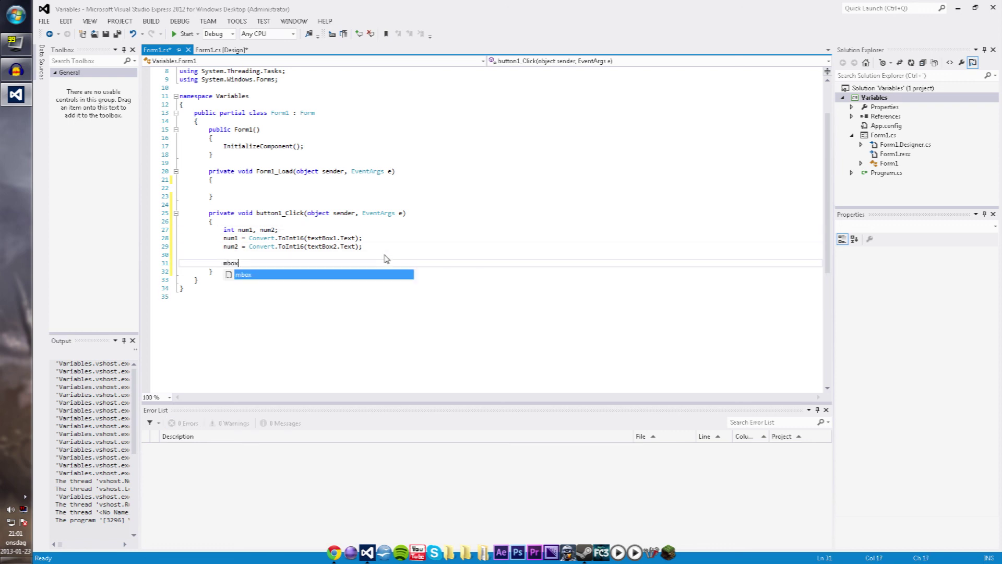
type(".Show(\"Test\");")
Step: Replace the placeholder Test text with (num1 + num2).ToString() in button1_Click's MessageBox.Show call
key("BackSpace")
key("BackSpace")
key("BackSpace")
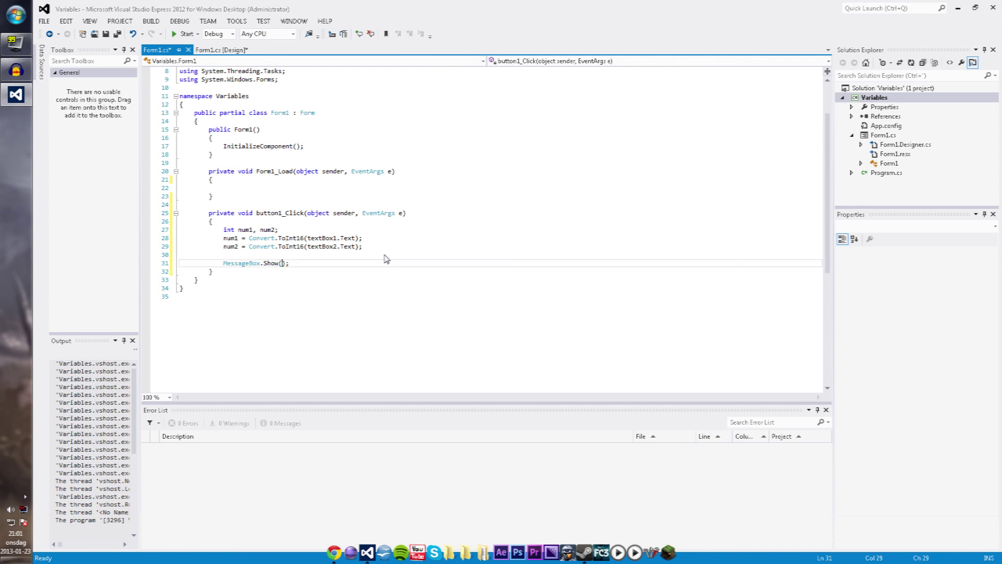
type("num1")
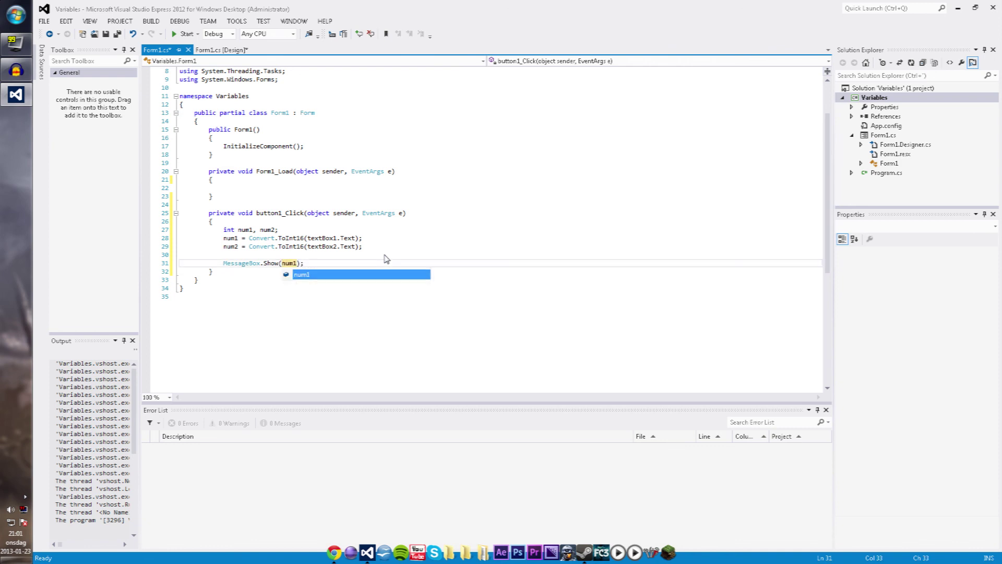
type(" + num")
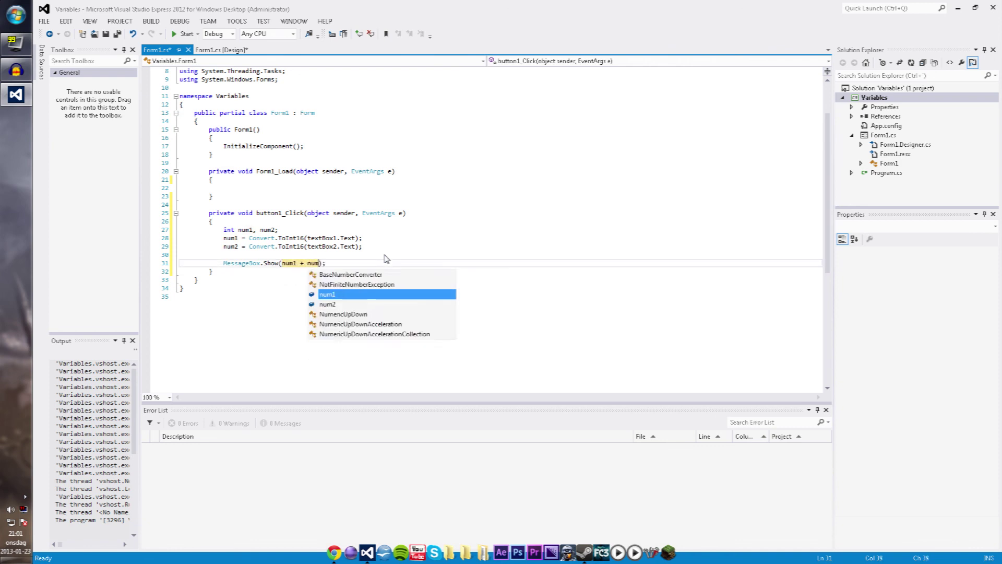
type("2)")
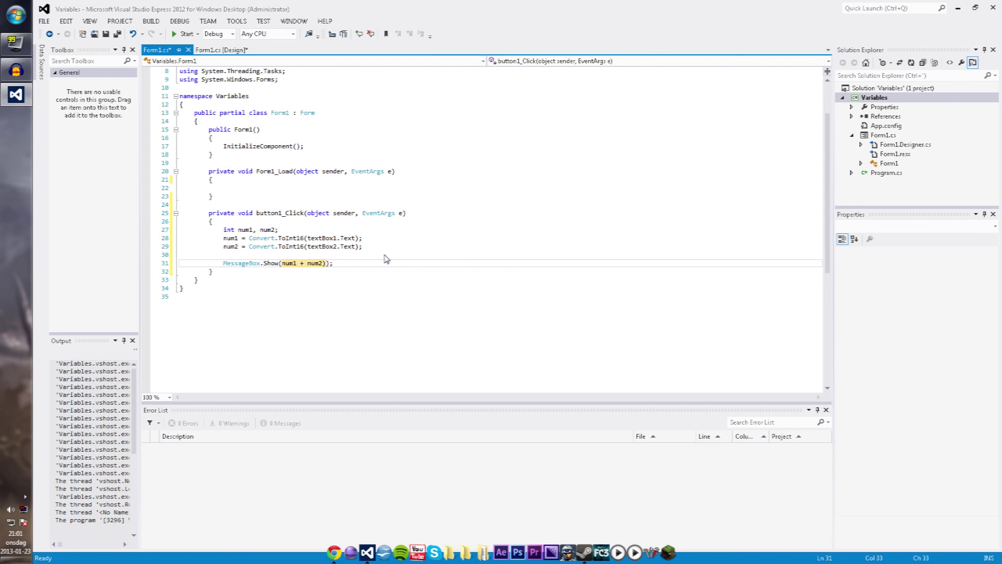
key("Left")
key("Left")
key("Left")
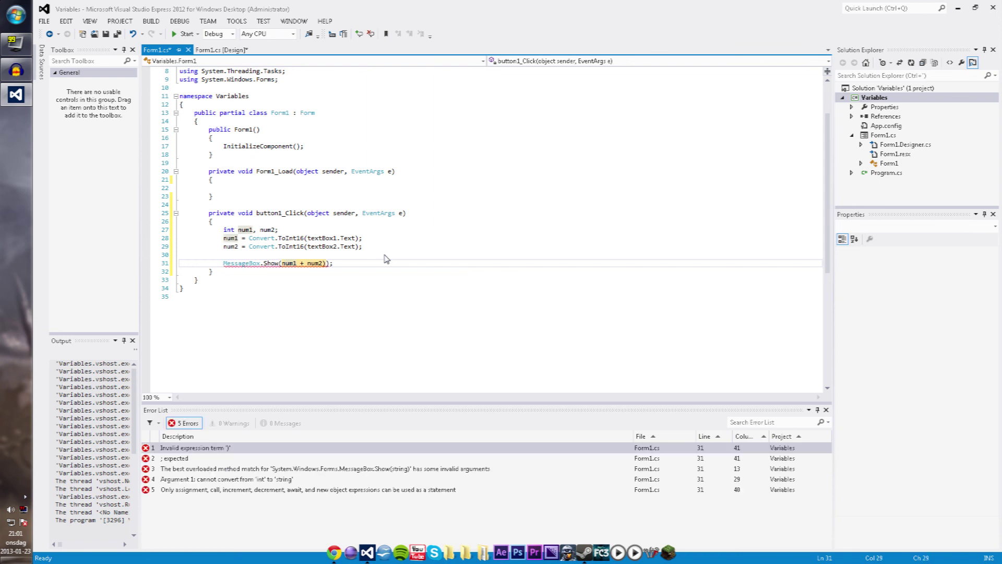
type("(")
key("Right")
key("Right")
key("Right")
key("Right")
key("Right")
key("Right")
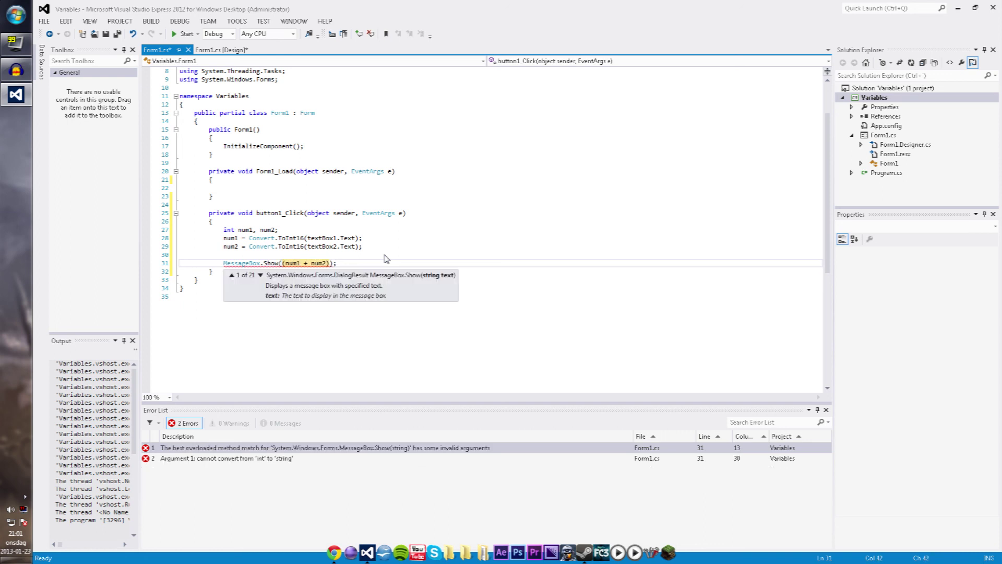
type(".To")
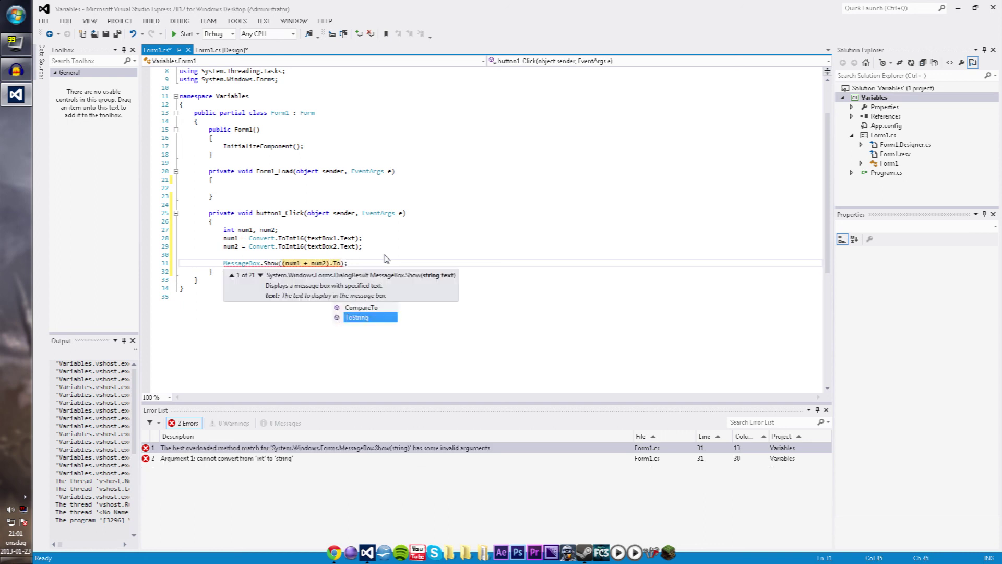
key("Tab")
type("()")
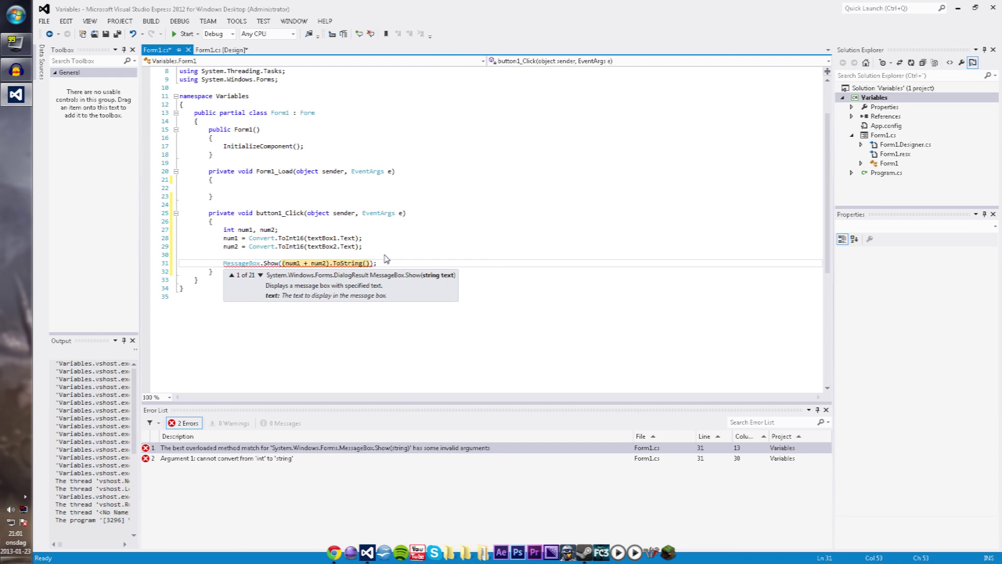
key("Right")
key("Right")
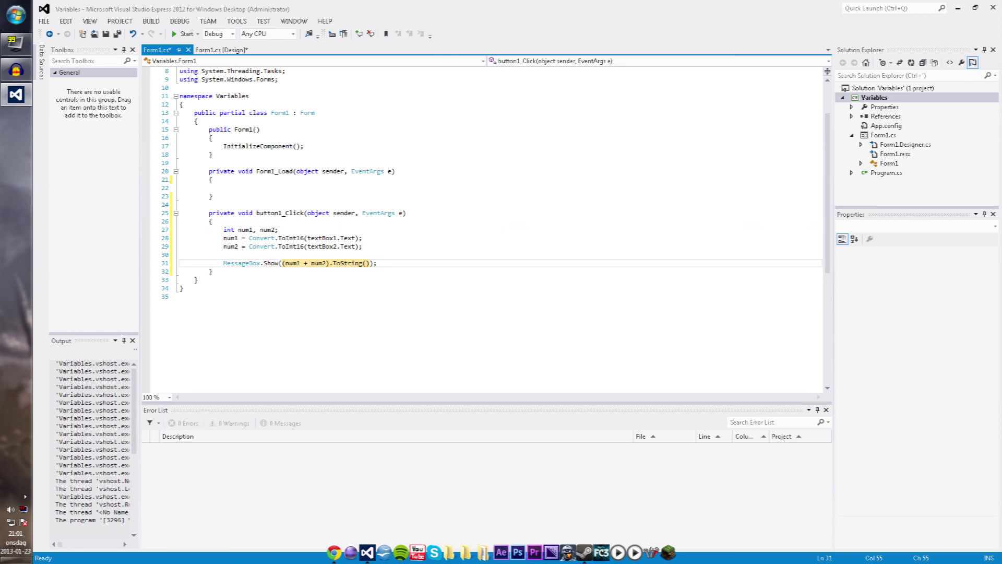
left_click_drag(222, 212, 368, 263)
left_click(361, 246)
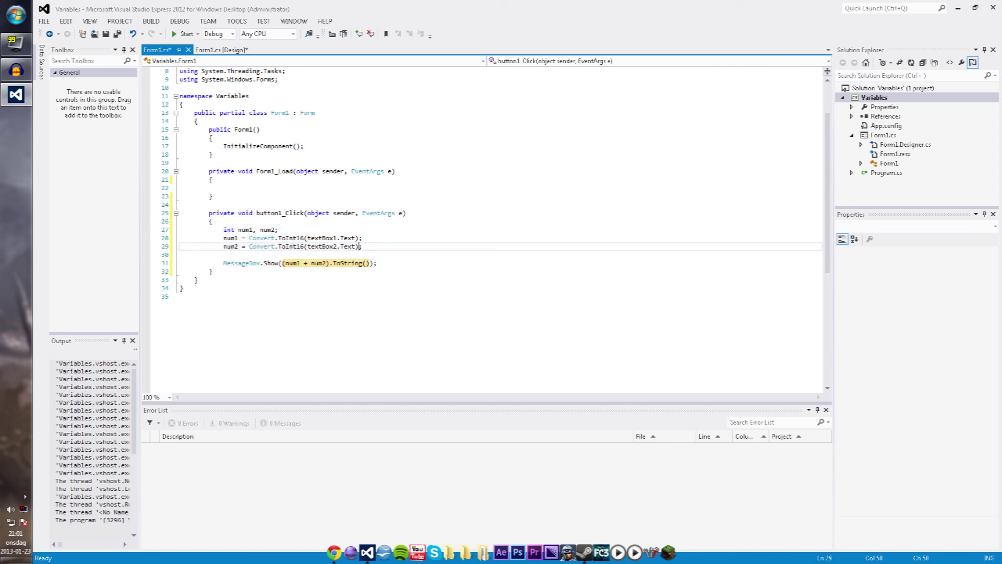
Step: Run the app, enter 4 and 1, calculate, and dismiss the result 5
left_click(186, 33)
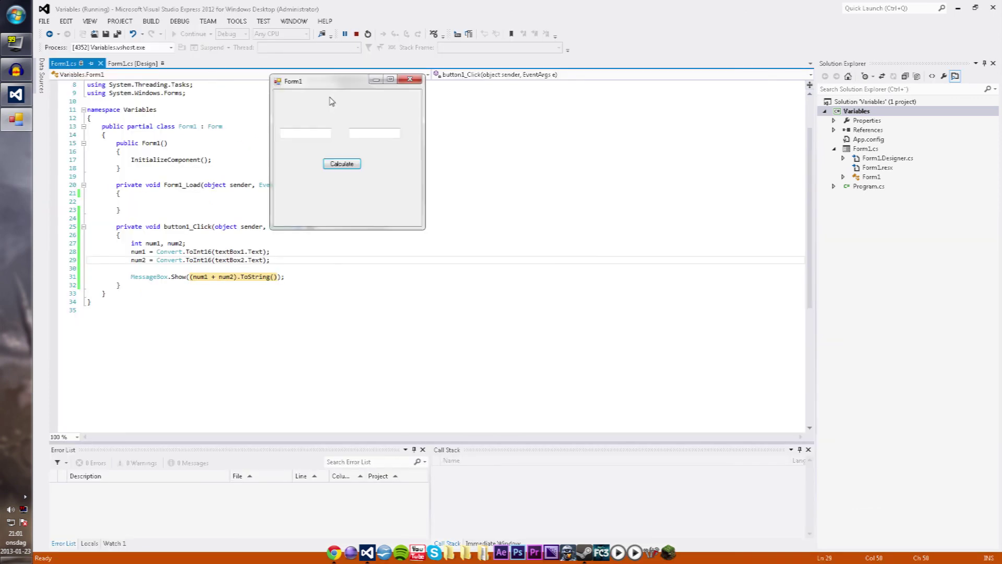
left_click(321, 133)
type("4")
key("Tab")
type("1")
key("shift+Tab")
left_click(357, 165)
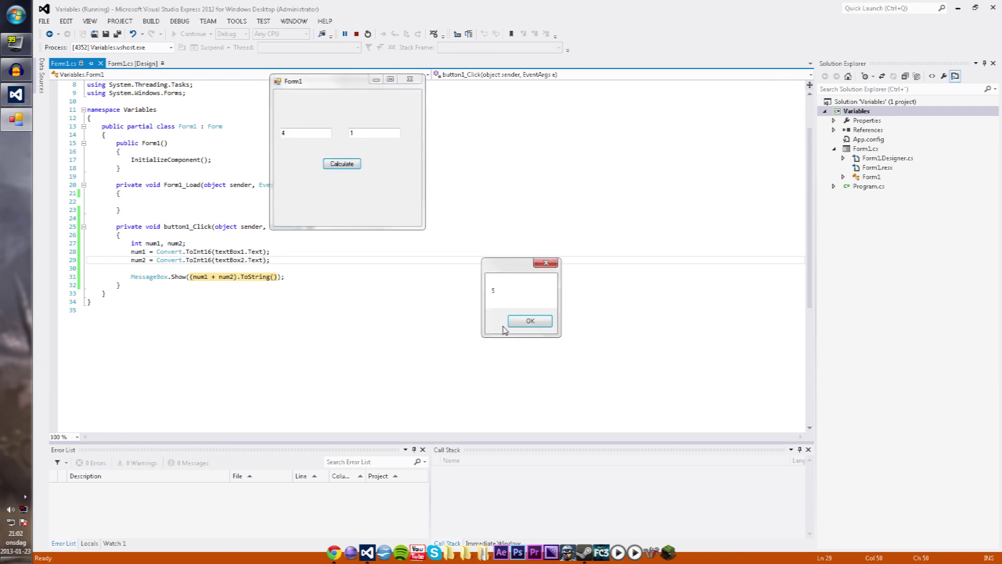
left_click(535, 323)
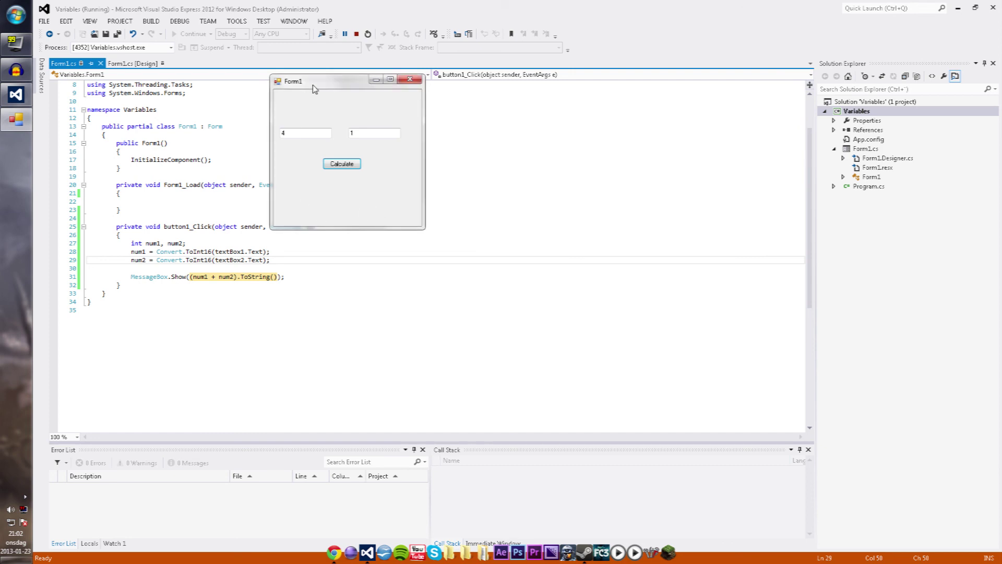
Step: Move the running Form1 lower and select the values 1 and 4 in its number fields
mouse_move(313, 85)
left_mouse_down()
mouse_move(302, 190)
mouse_move(347, 136)
left_mouse_up()
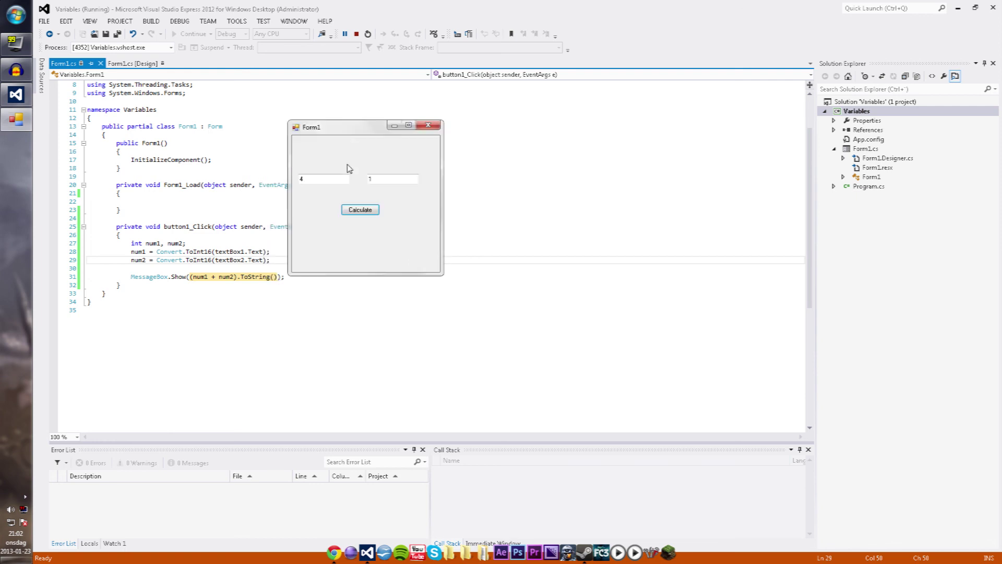
left_click(387, 179)
double_click(371, 179)
key("shift+Tab")
Step: Close the running Form1 to stop debugging and return to line 13 of the code
left_click_drag(370, 129, 185, 165)
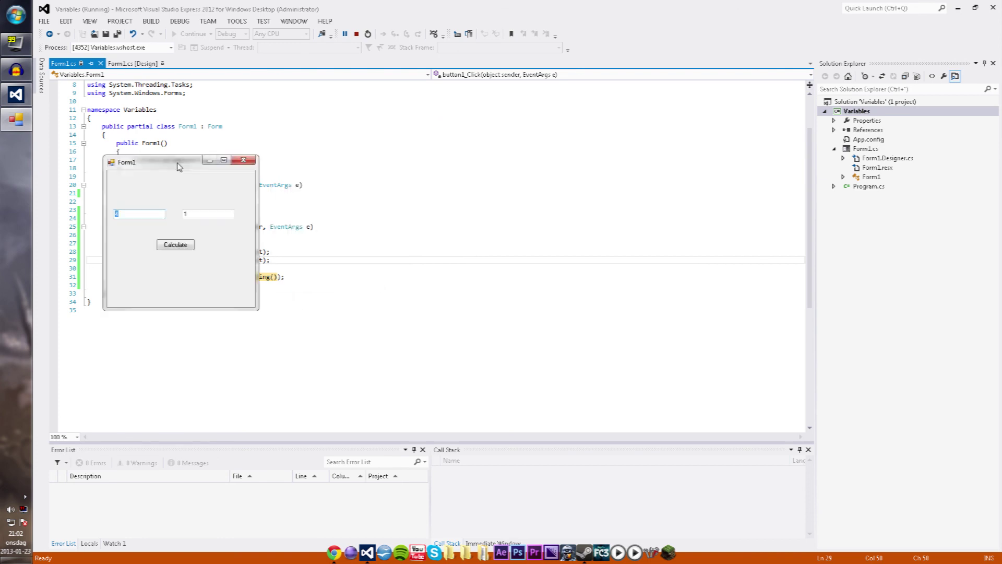
left_click(246, 161)
left_click(291, 171)
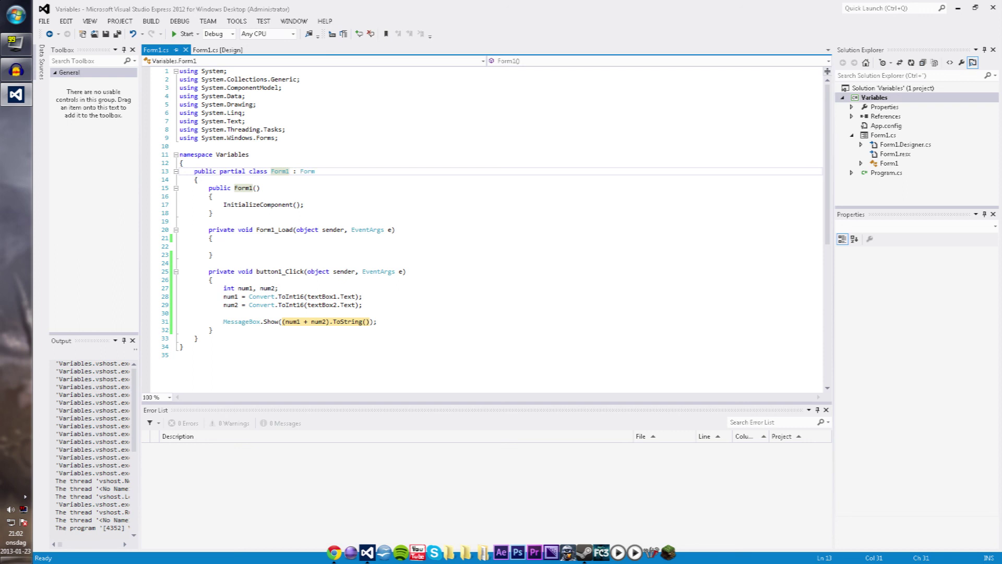
key("Down")
key("Down")
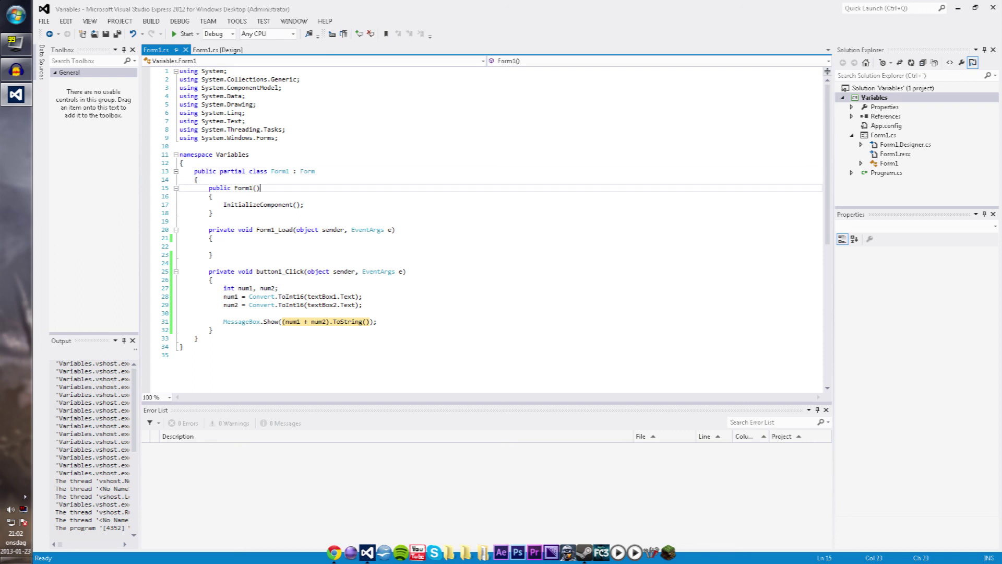